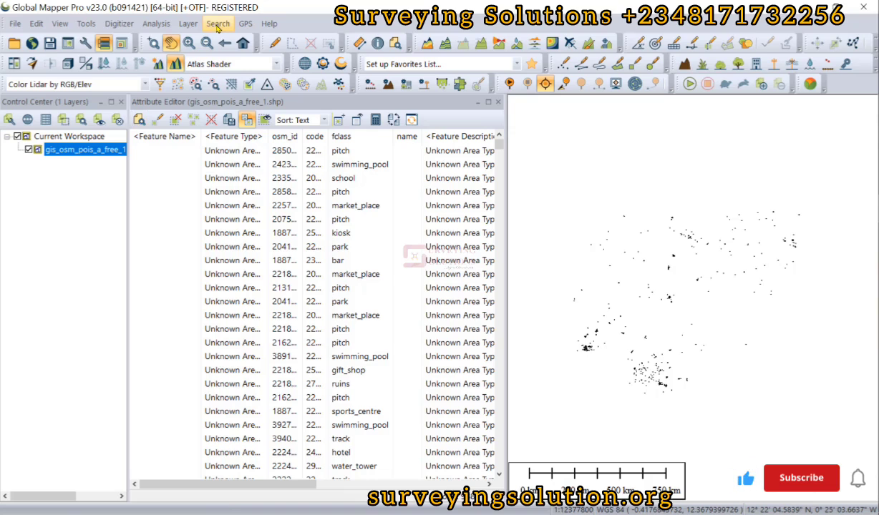
- Open the vector data search for the gis_osm_pois_a_free_1 attribute table and dismiss the search tip
{"action": "left_click", "coordinate": [141, 120]}
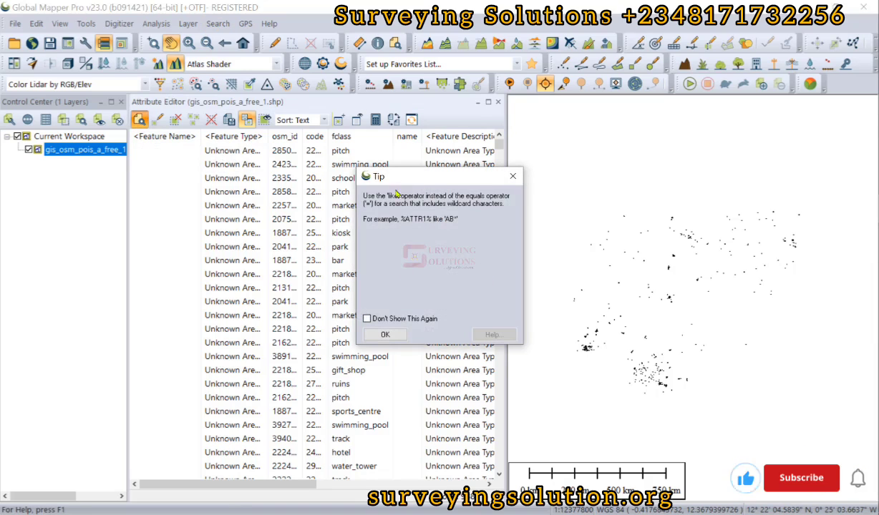
{"action": "left_click_drag", "start_coordinate": [410, 182], "coordinate": [396, 125]}
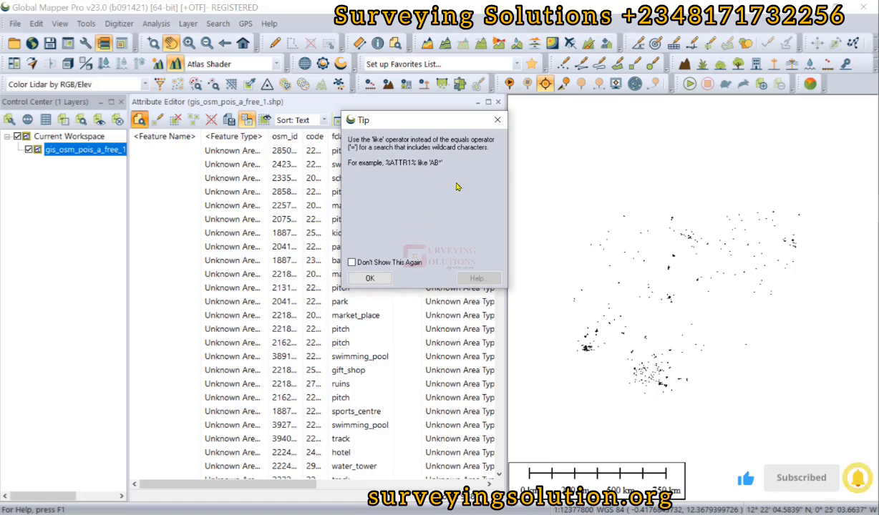
{"action": "left_click", "coordinate": [370, 279]}
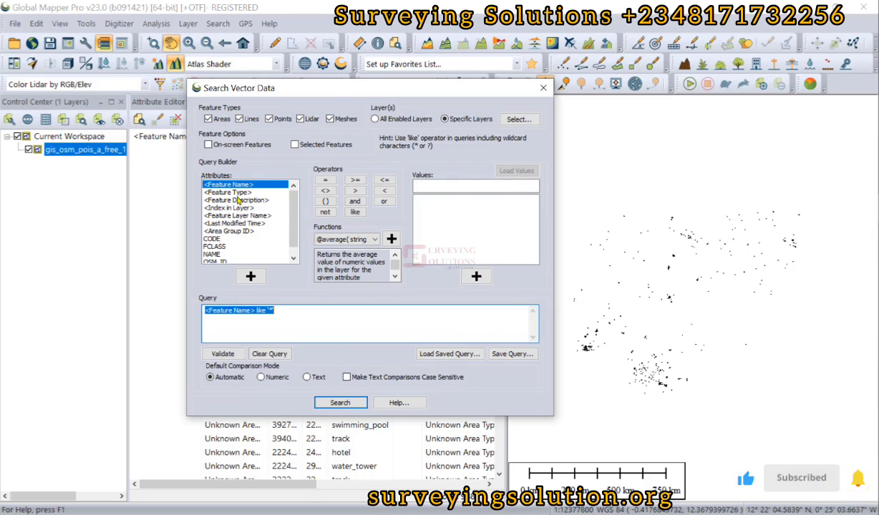
- Examine the fclass values in the attribute table behind the search dialog to find a category to query
{"action": "left_click_drag", "start_coordinate": [347, 96], "coordinate": [581, 138]}
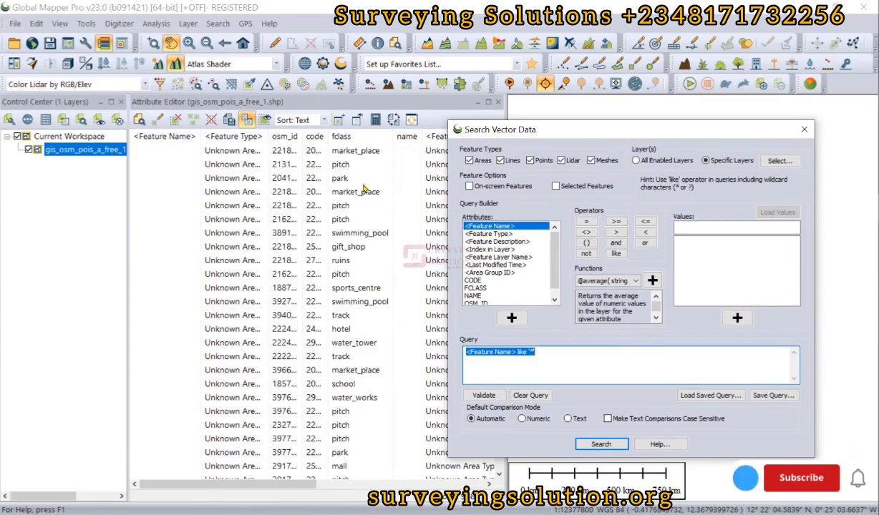
{"action": "scroll", "coordinate": [362, 188], "scroll_direction": "down", "scroll_amount": 5}
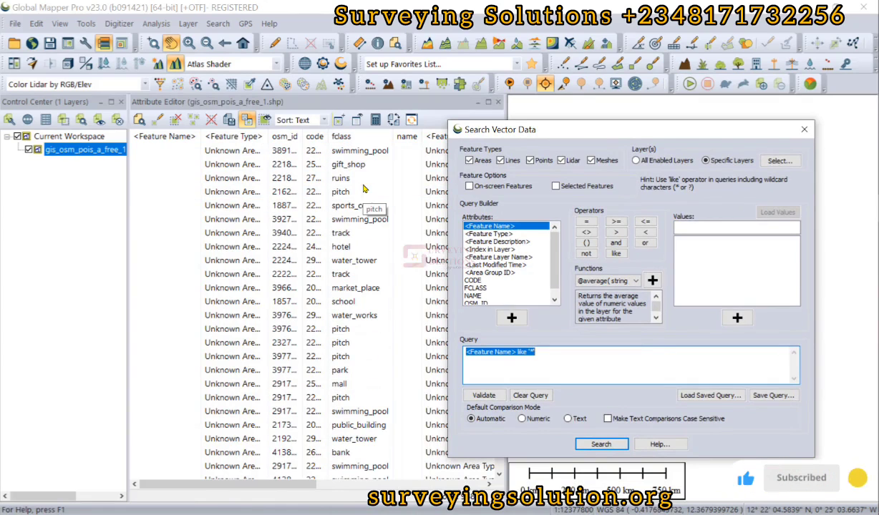
{"action": "scroll", "coordinate": [363, 188], "scroll_direction": "up", "scroll_amount": 5}
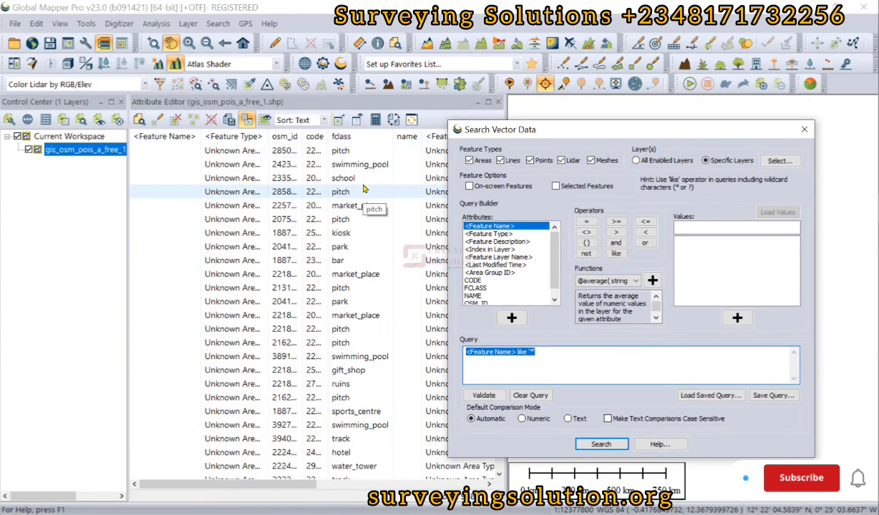
{"action": "scroll", "coordinate": [363, 189], "scroll_direction": "down", "scroll_amount": 6}
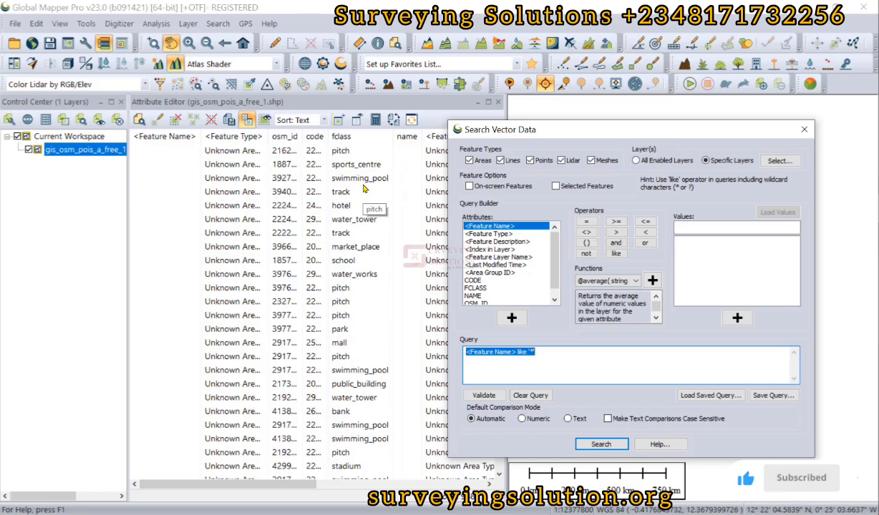
{"action": "scroll", "coordinate": [362, 189], "scroll_direction": "down", "scroll_amount": 6}
{"action": "scroll", "coordinate": [363, 188], "scroll_direction": "down", "scroll_amount": 9}
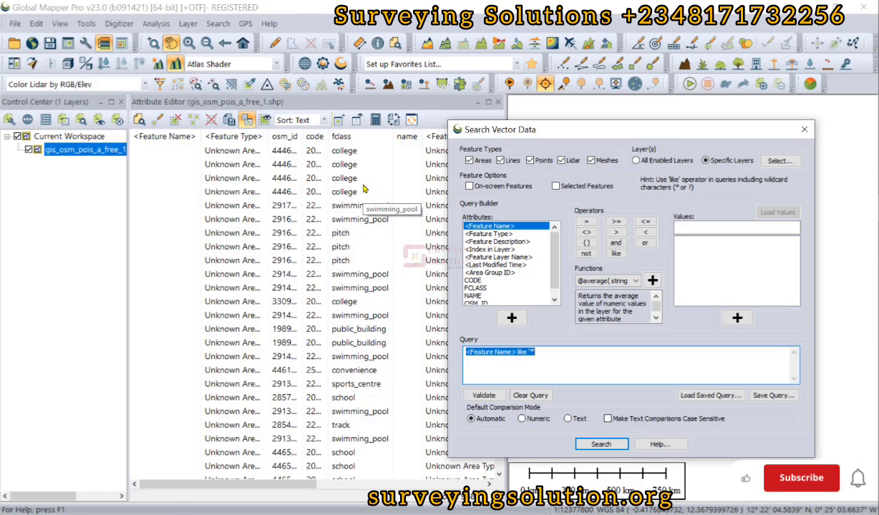
{"action": "left_click_drag", "start_coordinate": [588, 132], "coordinate": [318, 93]}
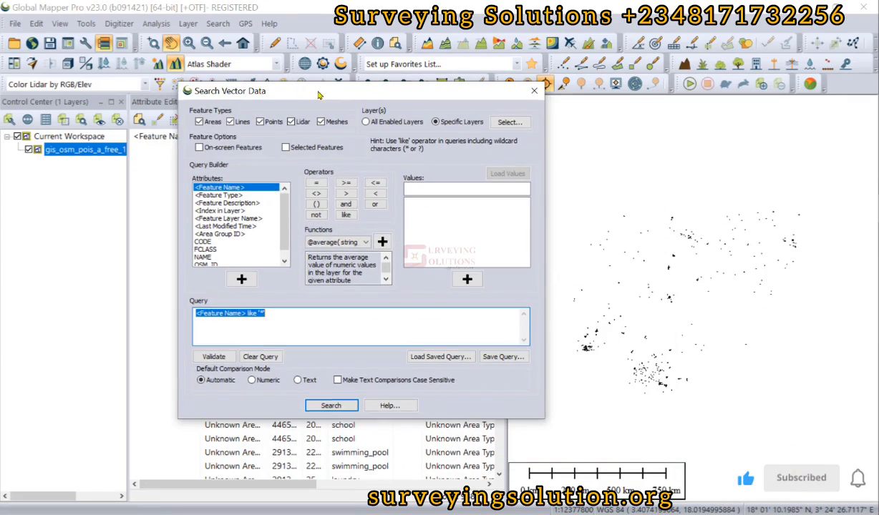
- Clear the default query and begin a new one with the FCLASS attribute and the equals operator
{"action": "left_click", "coordinate": [258, 356]}
{"action": "scroll", "coordinate": [216, 250], "scroll_direction": "down", "scroll_amount": 1}
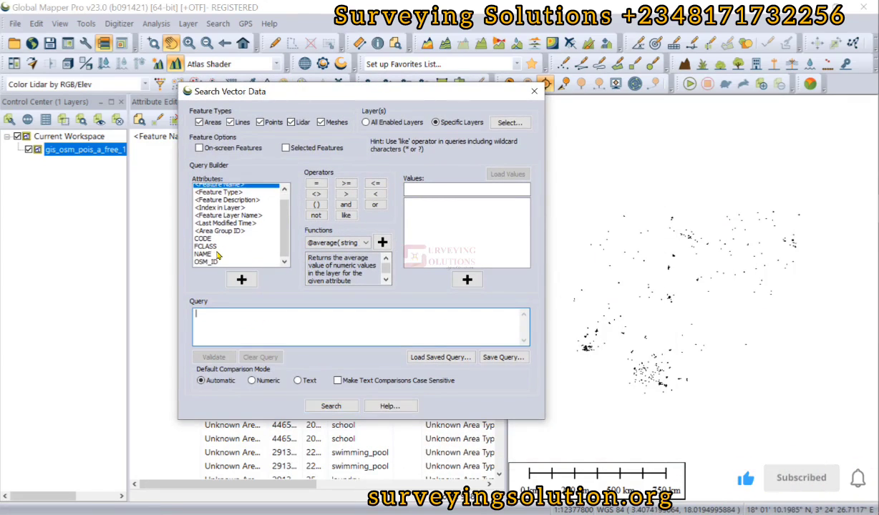
{"action": "double_click", "coordinate": [205, 242]}
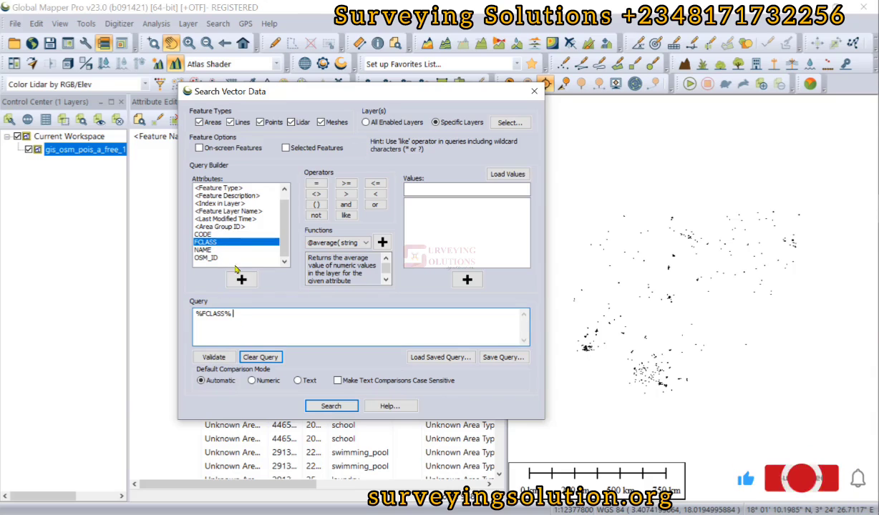
{"action": "left_click", "coordinate": [317, 185]}
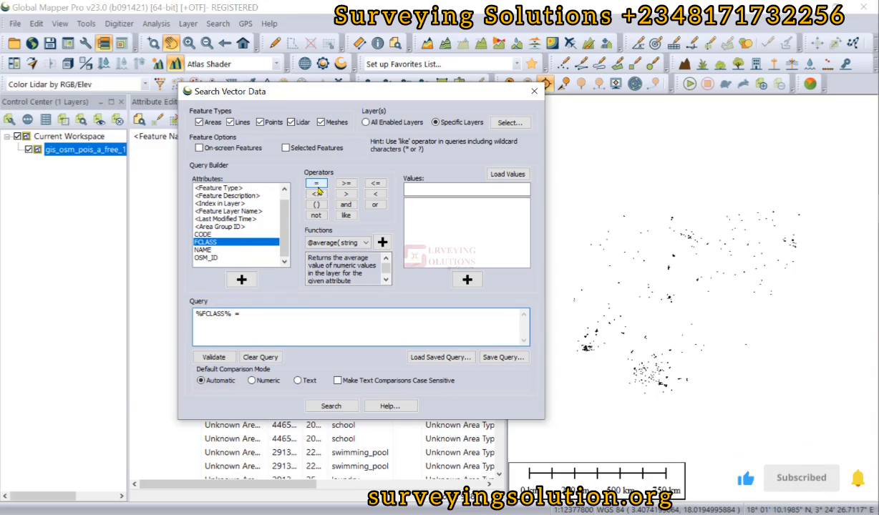
- Load the available FCLASS values and add 'school' as the value in the query
{"action": "left_click", "coordinate": [516, 174]}
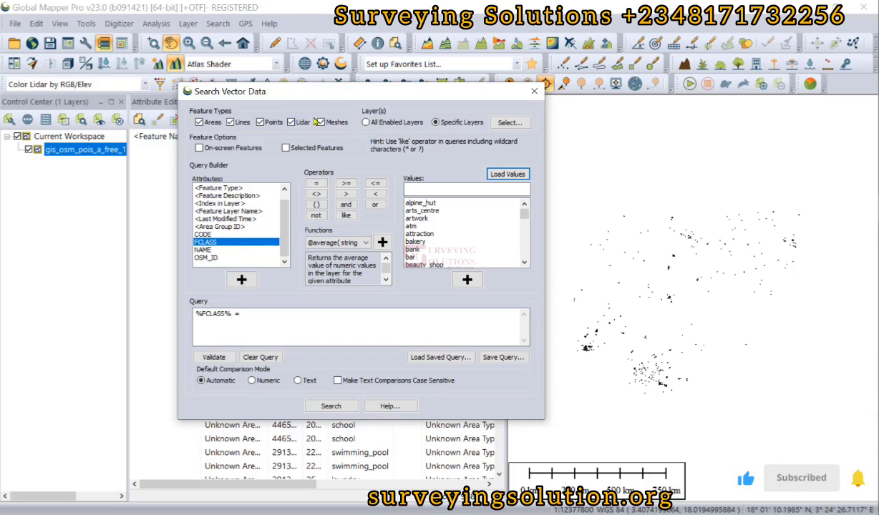
{"action": "left_click_drag", "start_coordinate": [315, 91], "coordinate": [545, 110]}
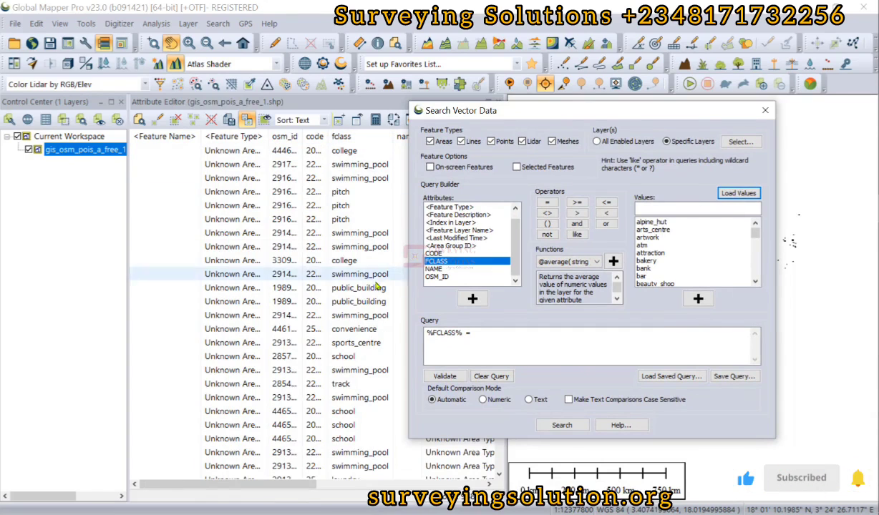
{"action": "left_click_drag", "start_coordinate": [608, 112], "coordinate": [387, 123]}
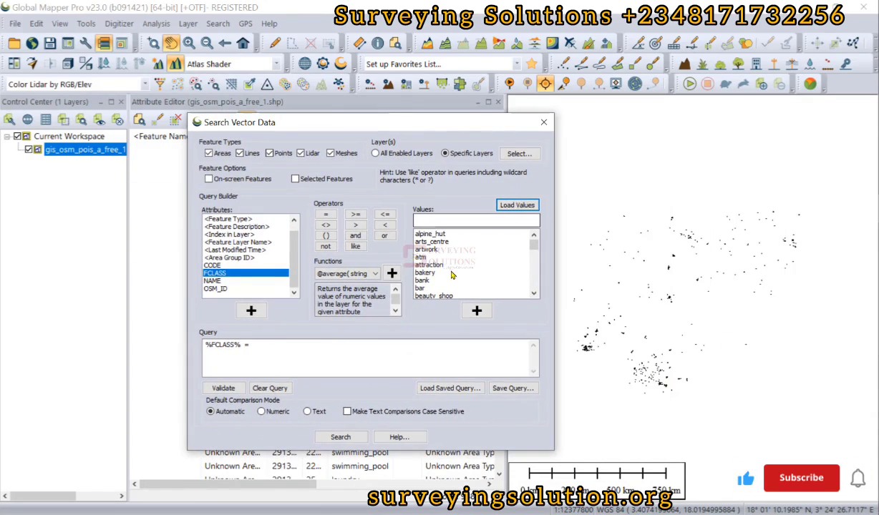
{"action": "scroll", "coordinate": [452, 275], "scroll_direction": "down", "scroll_amount": 8}
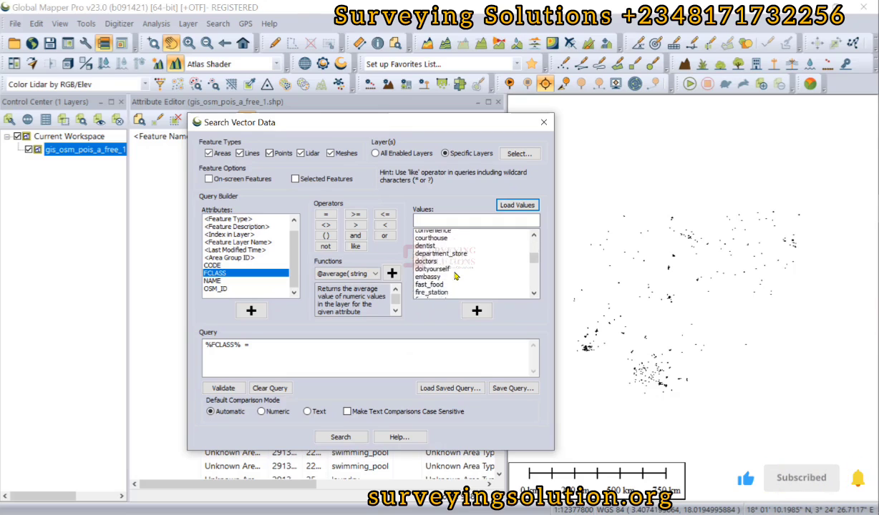
{"action": "scroll", "coordinate": [455, 277], "scroll_direction": "down", "scroll_amount": 15}
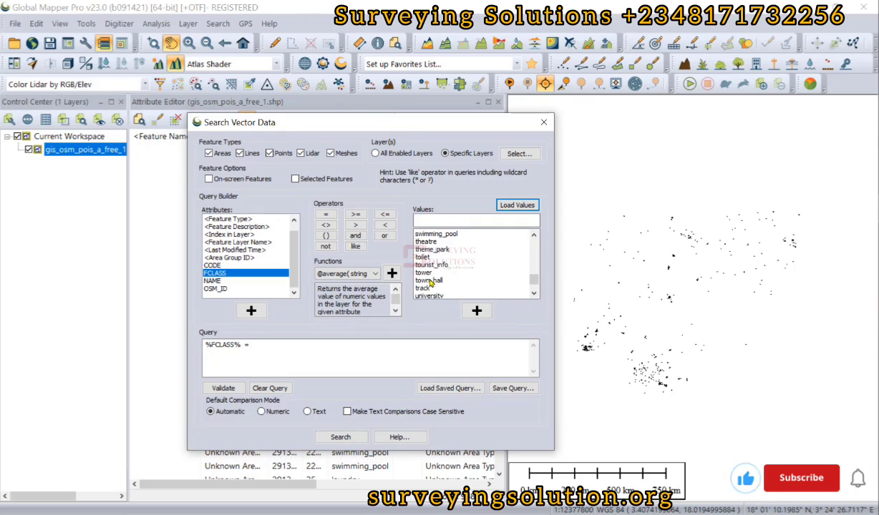
{"action": "scroll", "coordinate": [429, 280], "scroll_direction": "up", "scroll_amount": 4}
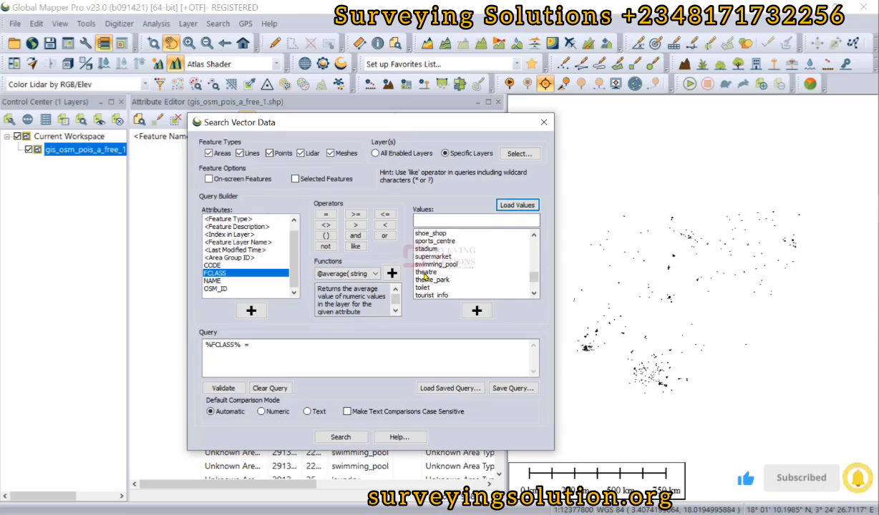
{"action": "scroll", "coordinate": [425, 277], "scroll_direction": "up", "scroll_amount": 3}
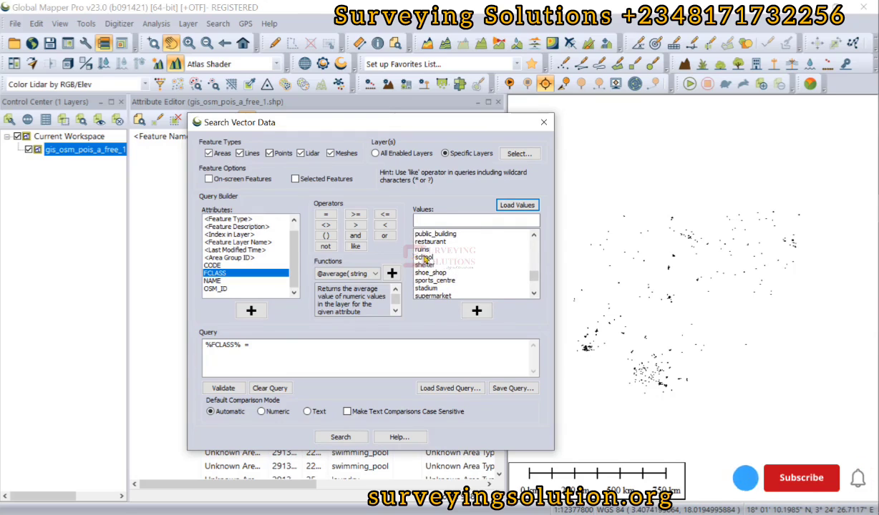
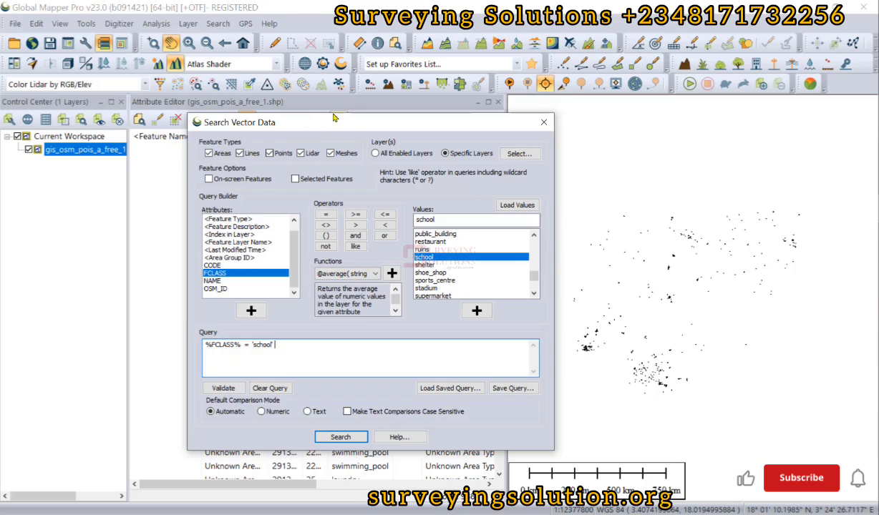
- Validate the query %FCLASS% = 'school' and run the search on the layer
{"action": "left_click_drag", "start_coordinate": [333, 123], "coordinate": [363, 182]}
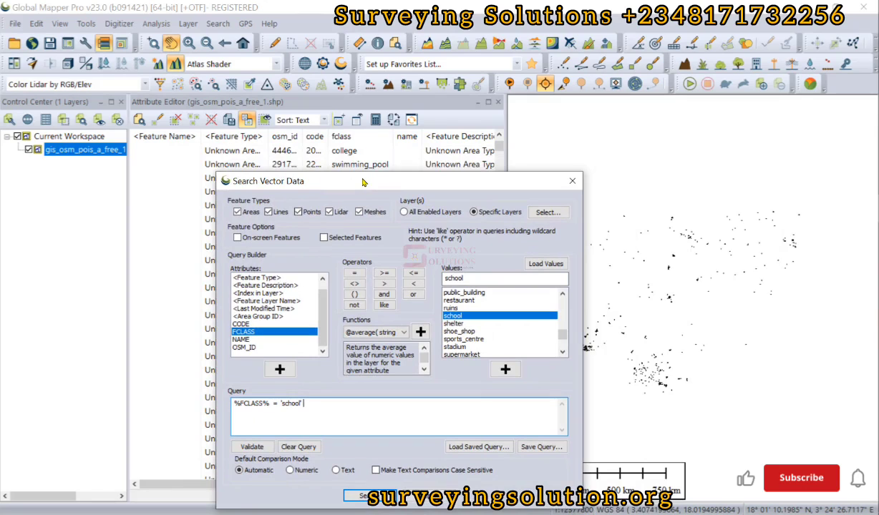
{"action": "left_click_drag", "start_coordinate": [363, 183], "coordinate": [318, 99]}
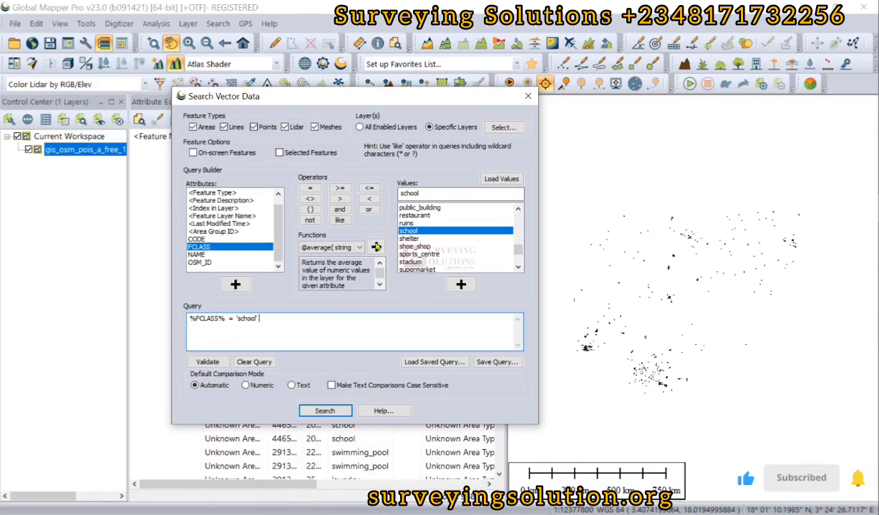
{"action": "left_click", "coordinate": [208, 362]}
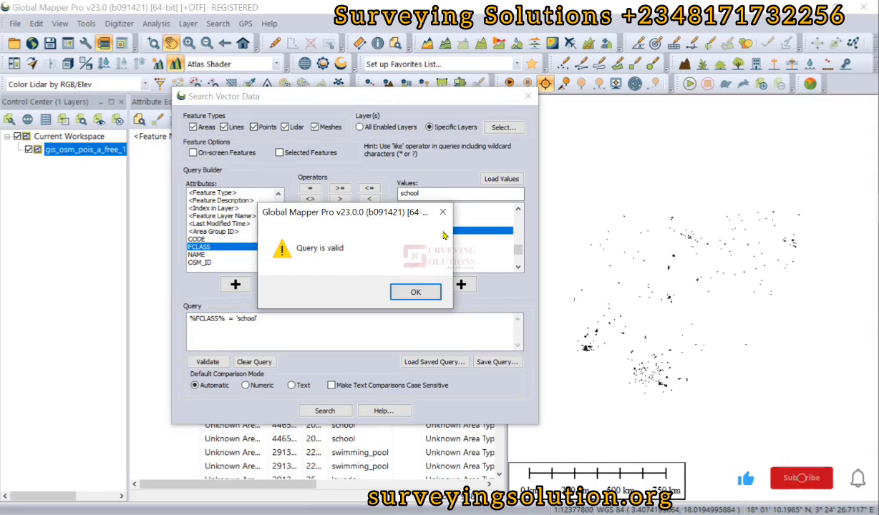
{"action": "left_click", "coordinate": [413, 294]}
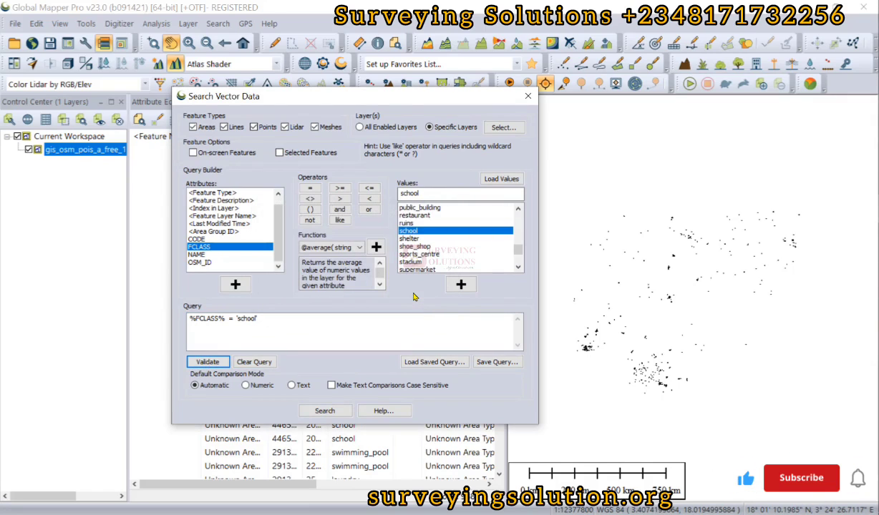
{"action": "left_click", "coordinate": [326, 411]}
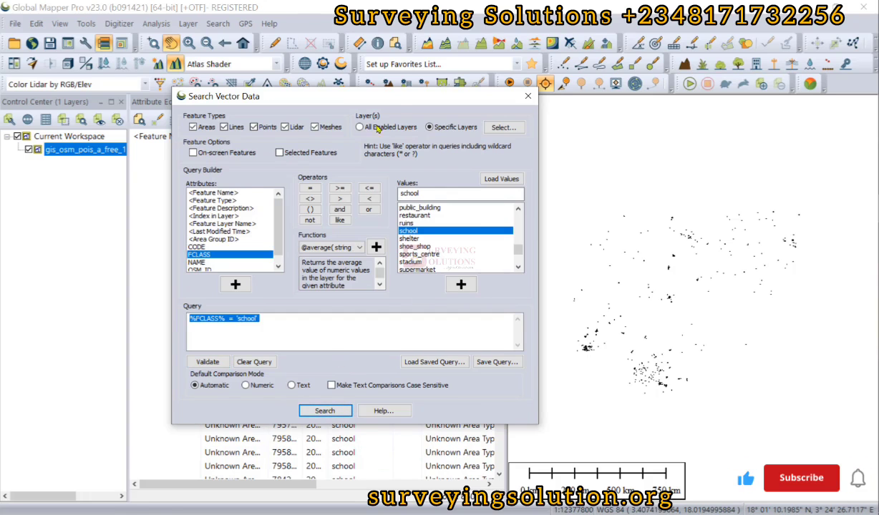
- Move the search dialog off the attribute table and check the fclass column of the filtered records
{"action": "left_click_drag", "start_coordinate": [398, 103], "coordinate": [749, 105]}
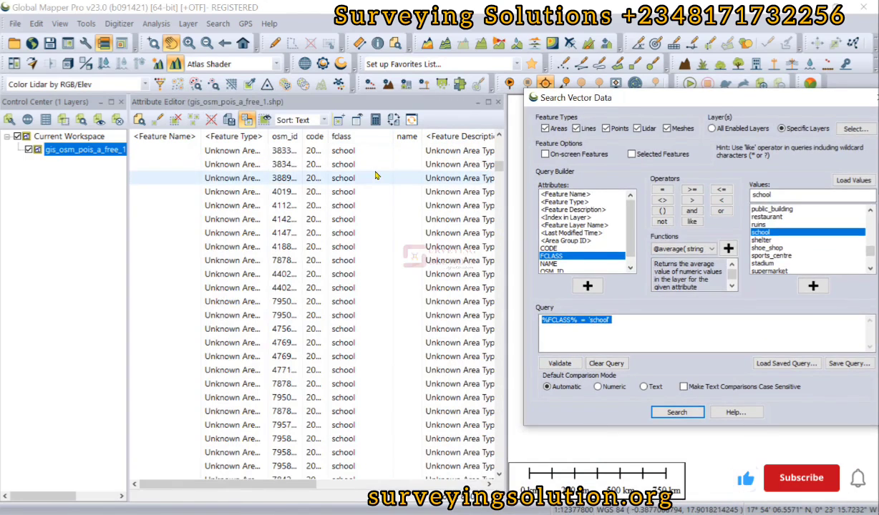
{"action": "scroll", "coordinate": [374, 175], "scroll_direction": "down", "scroll_amount": 7}
{"action": "scroll", "coordinate": [375, 175], "scroll_direction": "down", "scroll_amount": 5}
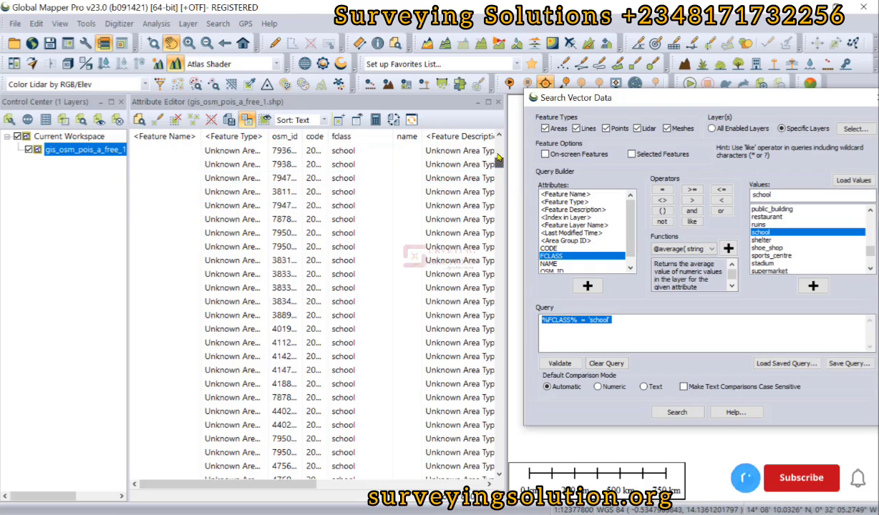
{"action": "left_click_drag", "start_coordinate": [499, 198], "coordinate": [472, 489]}
{"action": "scroll", "coordinate": [311, 423], "scroll_direction": "up", "scroll_amount": 15}
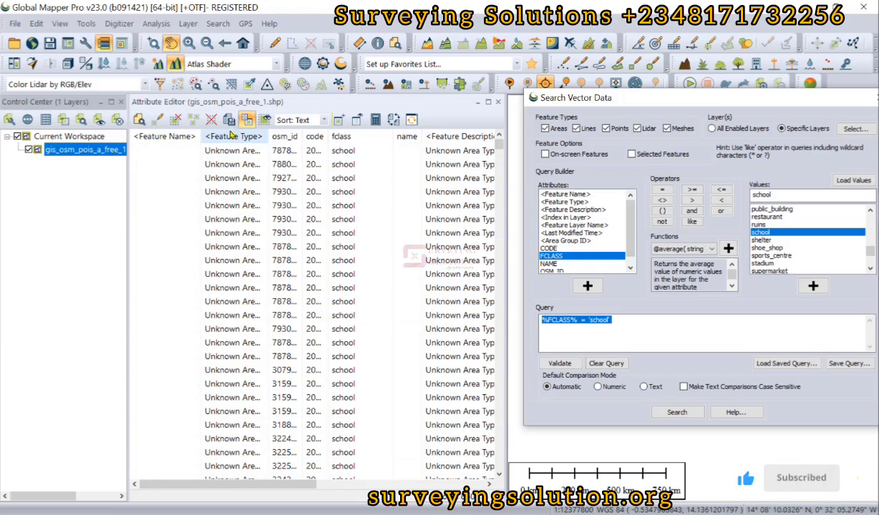
- Maximize the Attribute Editor and fit the <Feature Type> and name columns to their contents to read the school names
{"action": "double_click", "coordinate": [269, 136]}
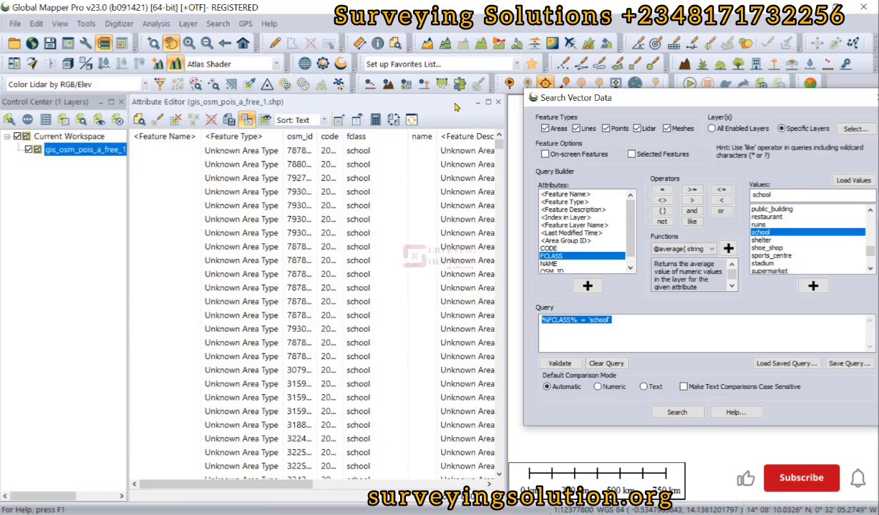
{"action": "left_click", "coordinate": [487, 105]}
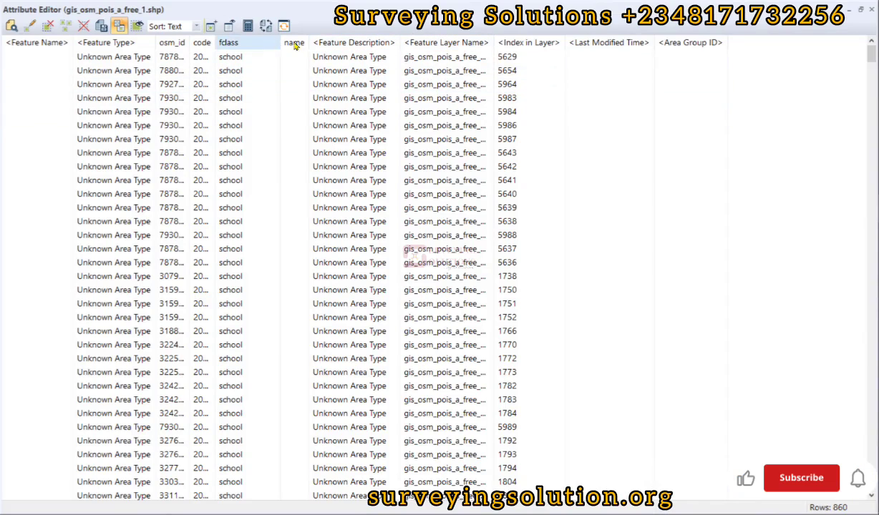
{"action": "left_click_drag", "start_coordinate": [307, 38], "coordinate": [296, 37]}
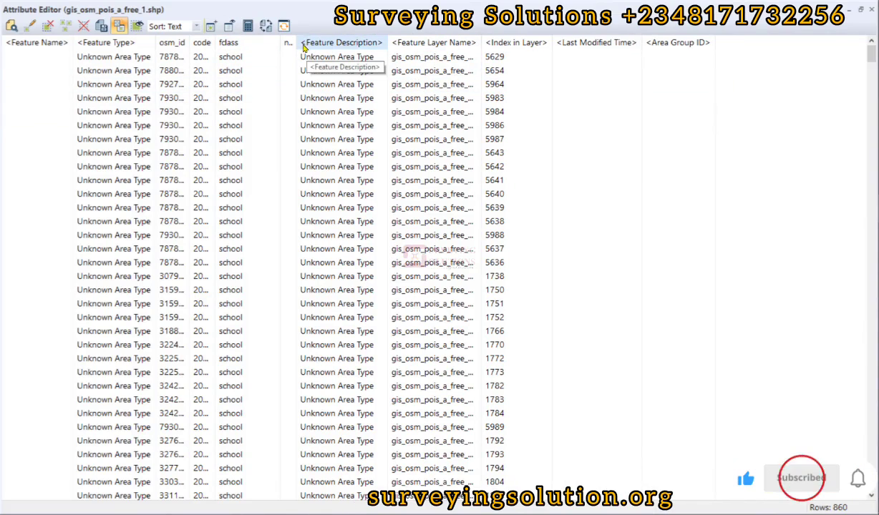
{"action": "scroll", "coordinate": [283, 150], "scroll_direction": "down", "scroll_amount": 20}
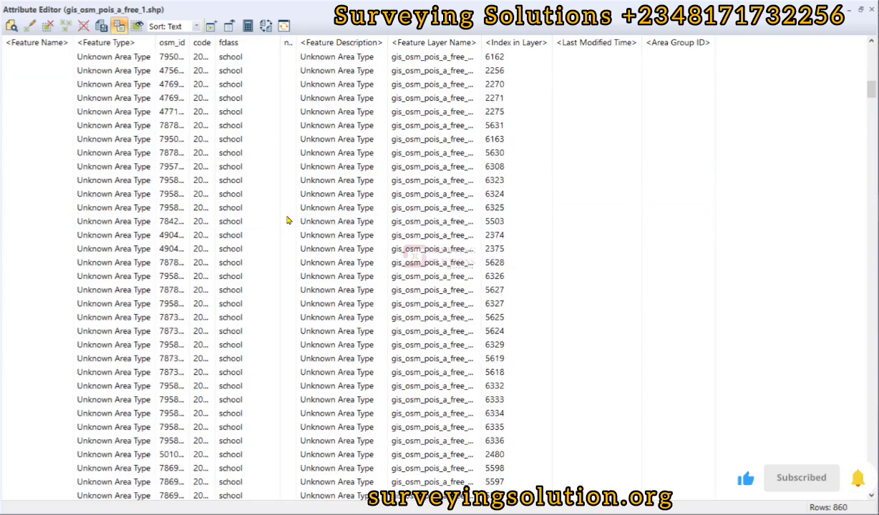
{"action": "left_click_drag", "start_coordinate": [870, 118], "coordinate": [870, 313]}
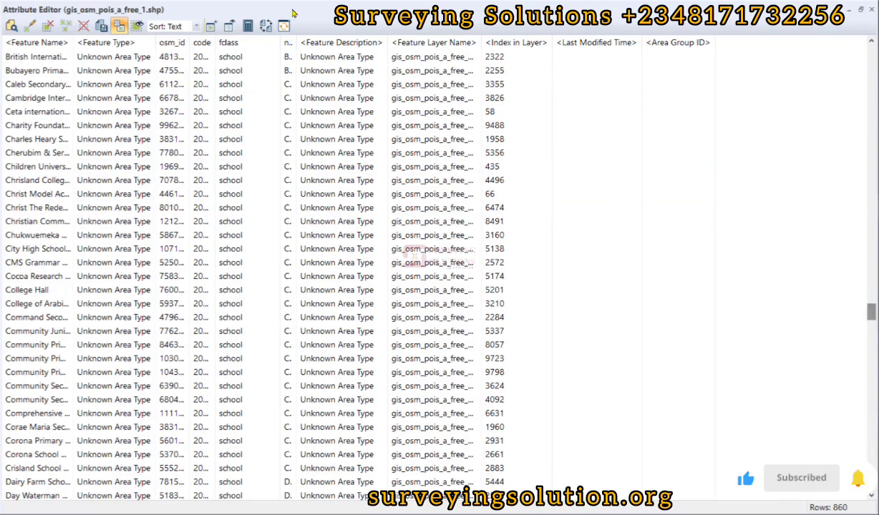
{"action": "double_click", "coordinate": [296, 41]}
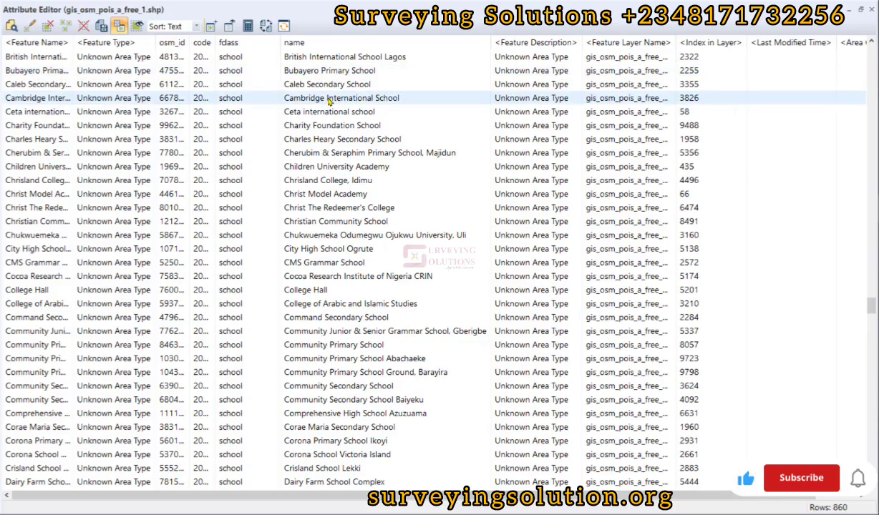
{"action": "scroll", "coordinate": [393, 113], "scroll_direction": "down", "scroll_amount": 12}
{"action": "scroll", "coordinate": [394, 119], "scroll_direction": "down", "scroll_amount": 20}
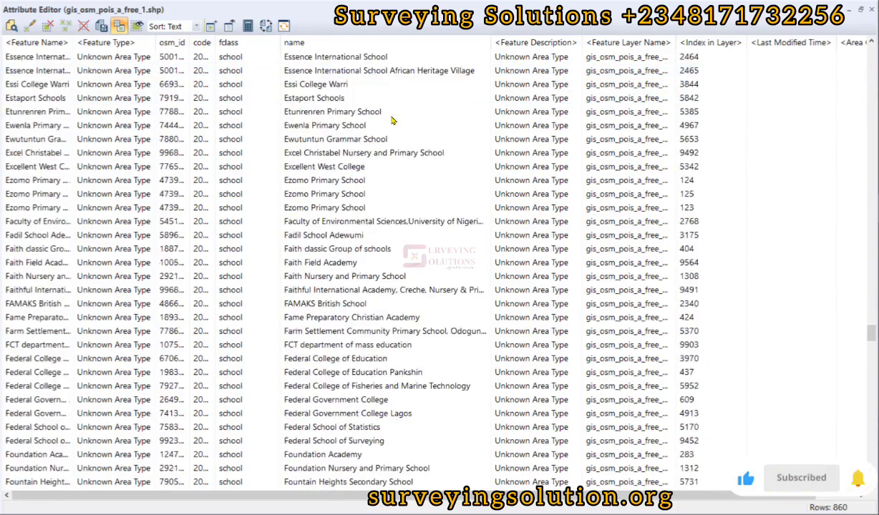
- Look through the names of the remaining school records in the Attribute Editor
{"action": "scroll", "coordinate": [393, 136], "scroll_direction": "down", "scroll_amount": 18}
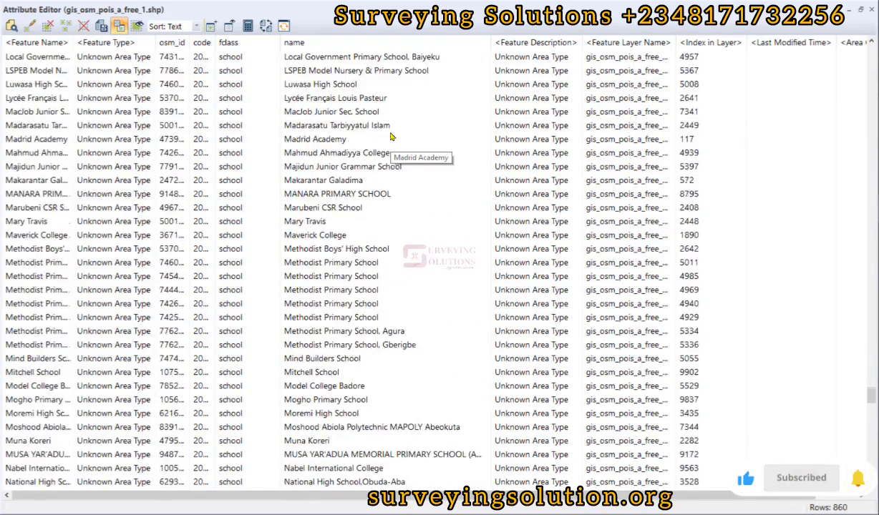
{"action": "scroll", "coordinate": [358, 57], "scroll_direction": "up", "scroll_amount": 3}
{"action": "scroll", "coordinate": [307, 80], "scroll_direction": "up", "scroll_amount": 6}
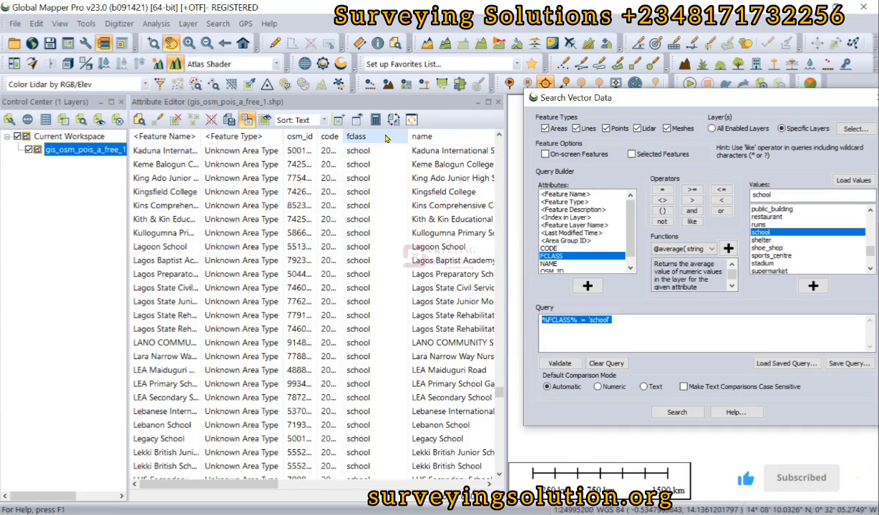
- Reset the attribute table to list all features, clear the query and rebuild it as %FCLASS% = 'school'
{"action": "left_click", "coordinate": [412, 120]}
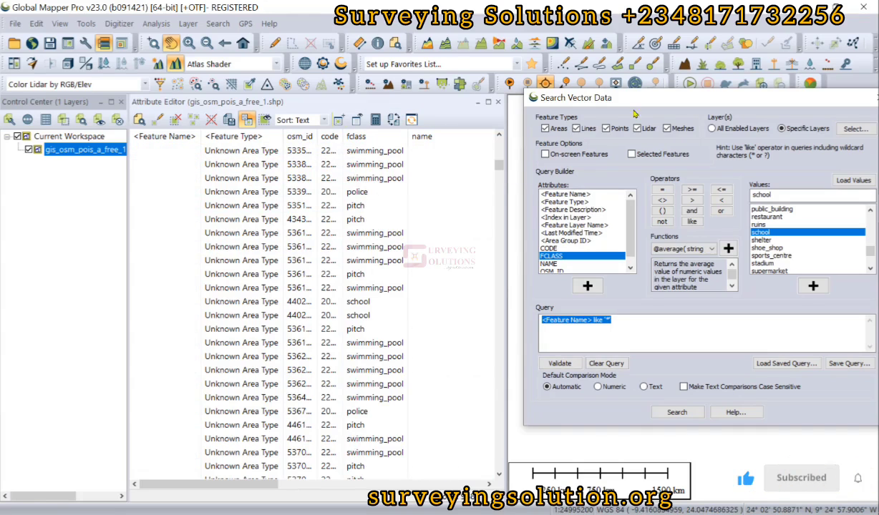
{"action": "left_click_drag", "start_coordinate": [676, 98], "coordinate": [291, 93]}
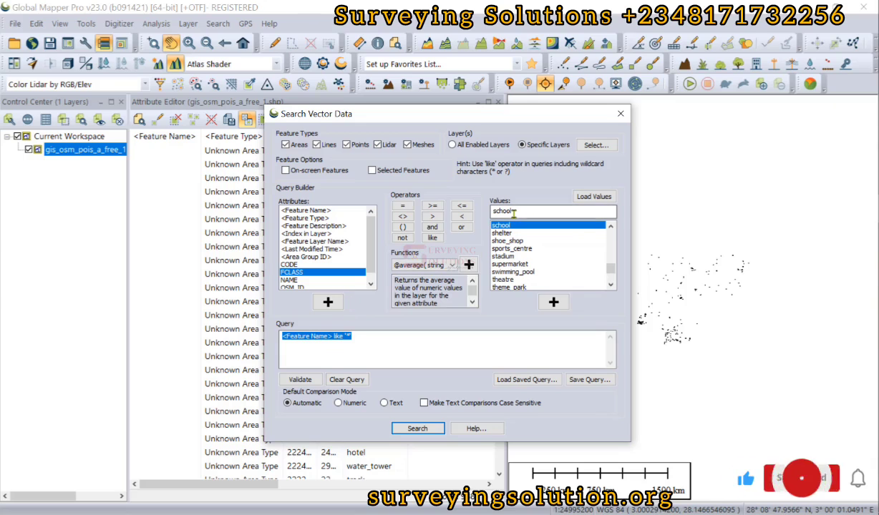
{"action": "left_click", "coordinate": [342, 383]}
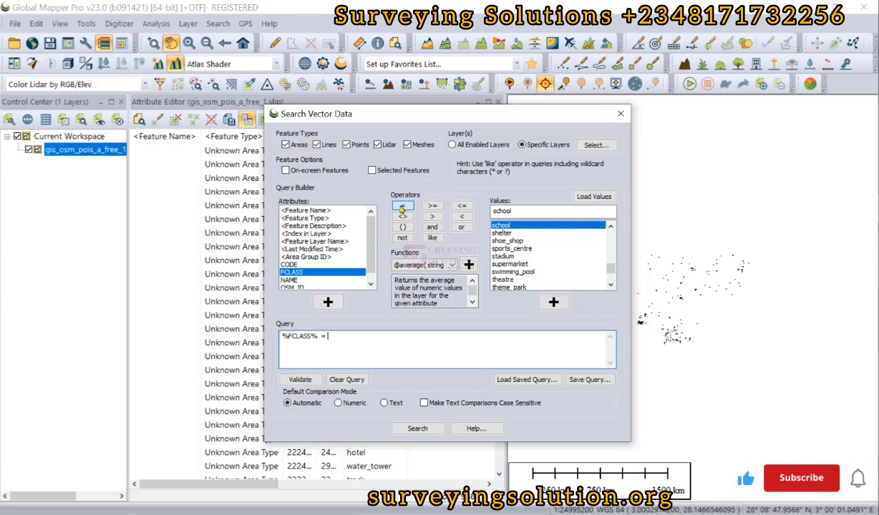
{"action": "left_click", "coordinate": [507, 228]}
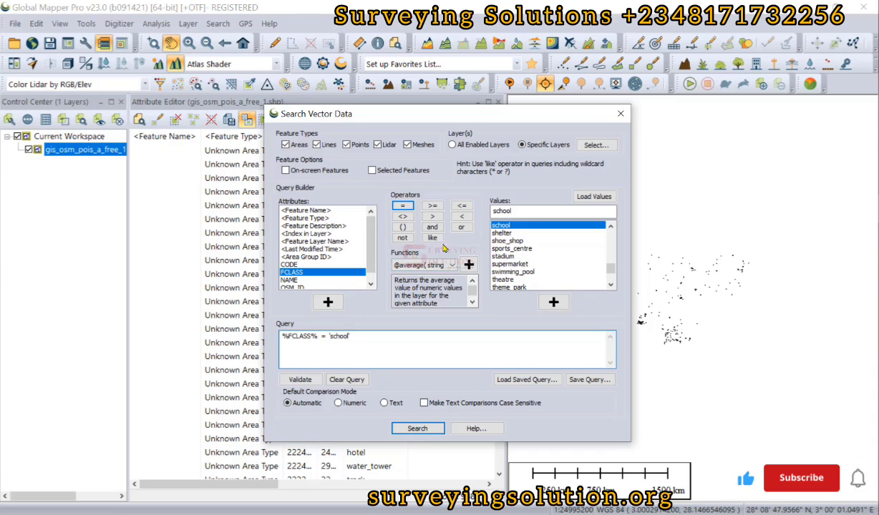
- Extend the query with an or condition for %FCLASS% = 'bank'
{"action": "left_click", "coordinate": [461, 228]}
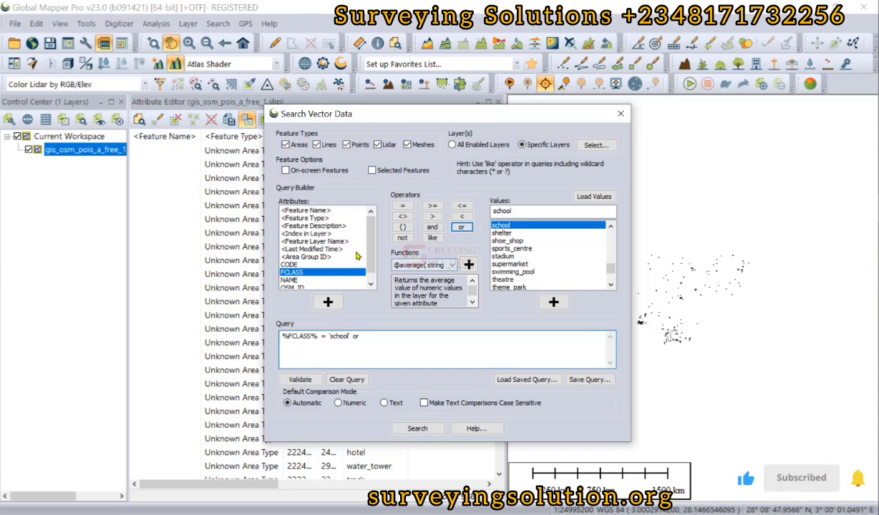
{"action": "double_click", "coordinate": [308, 275]}
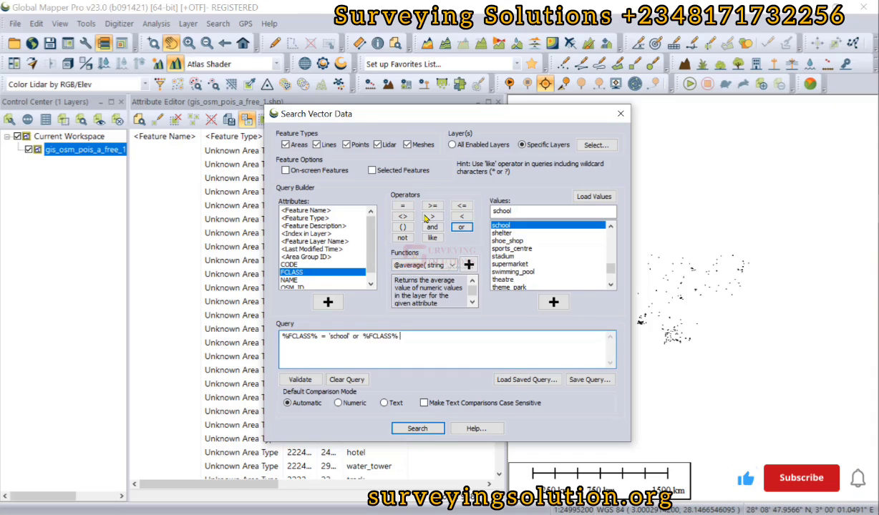
{"action": "left_click", "coordinate": [402, 205]}
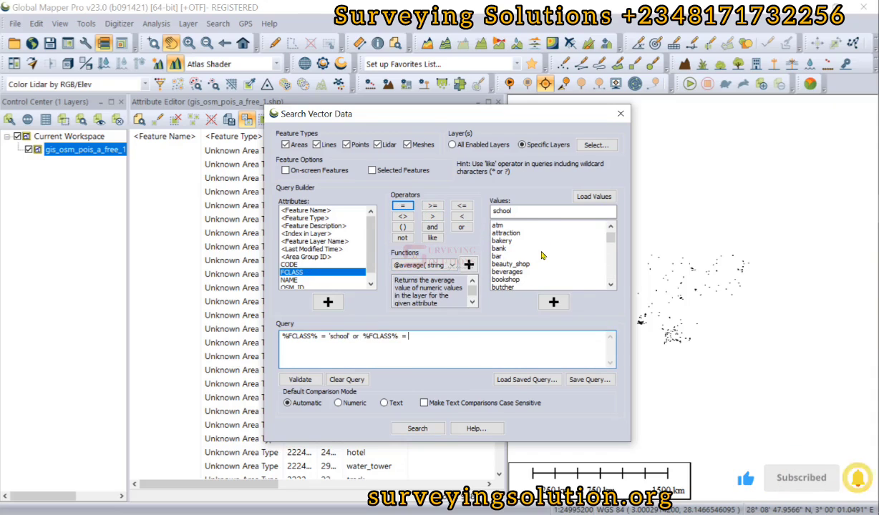
{"action": "double_click", "coordinate": [499, 248]}
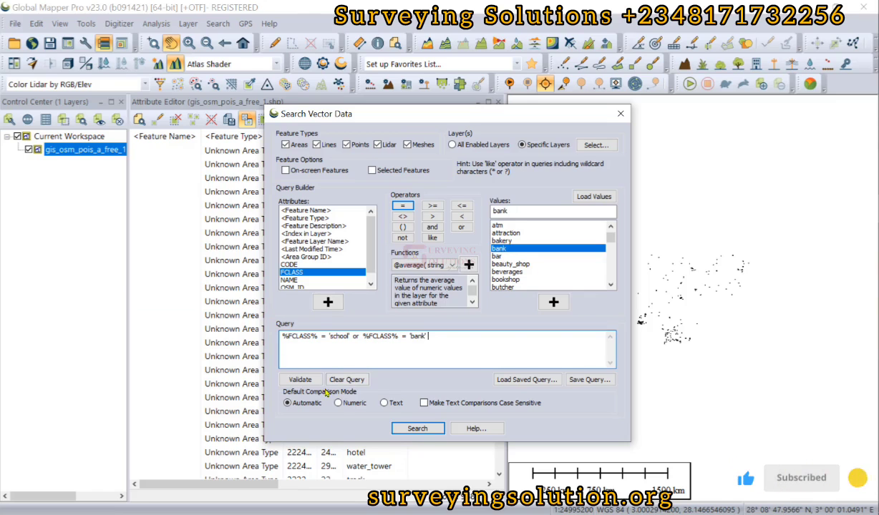
- Validate the combined school or bank query, run the search and move the search dialog off the attribute table
{"action": "left_click", "coordinate": [300, 380]}
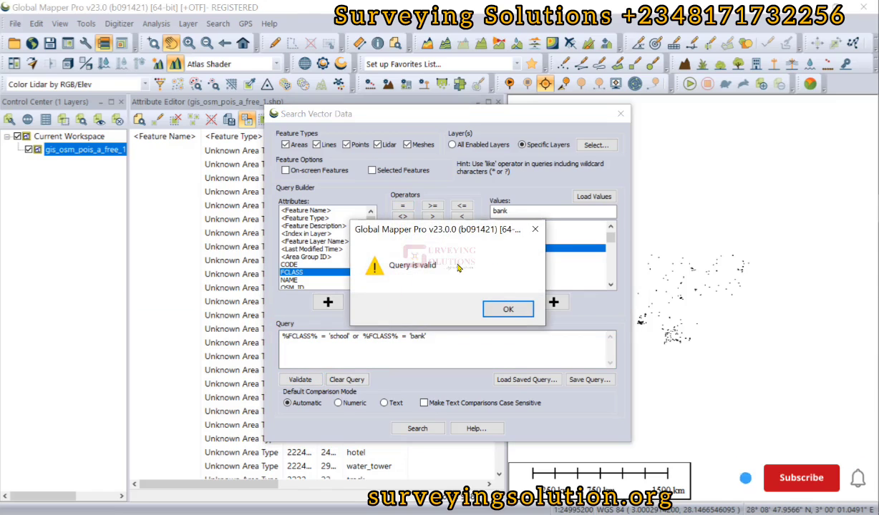
{"action": "left_click", "coordinate": [507, 309]}
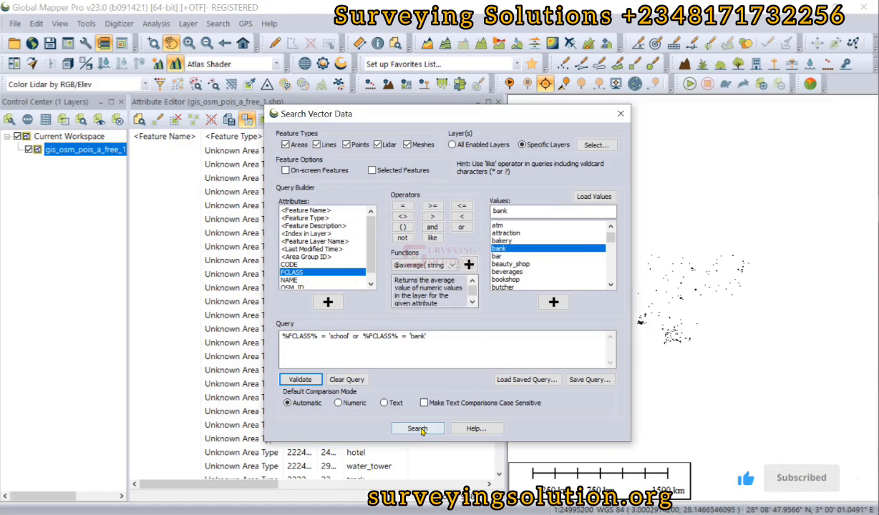
{"action": "left_click", "coordinate": [418, 429]}
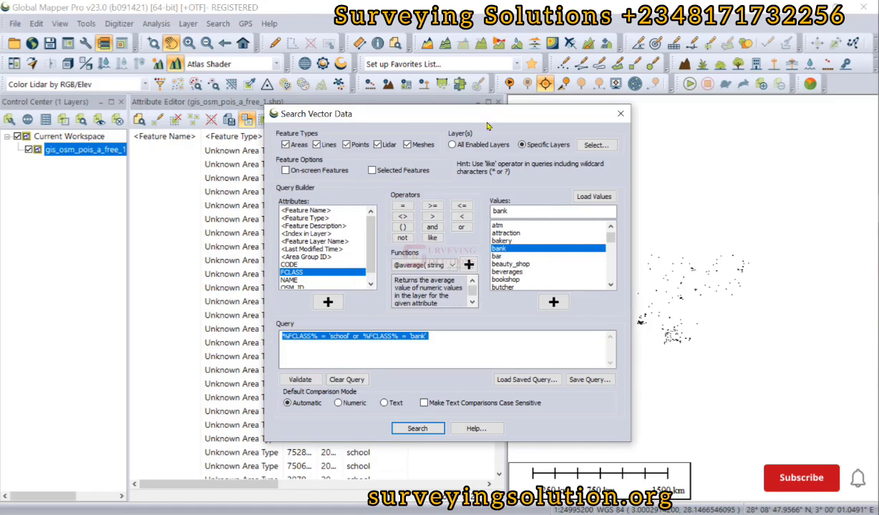
{"action": "left_click_drag", "start_coordinate": [487, 114], "coordinate": [762, 128]}
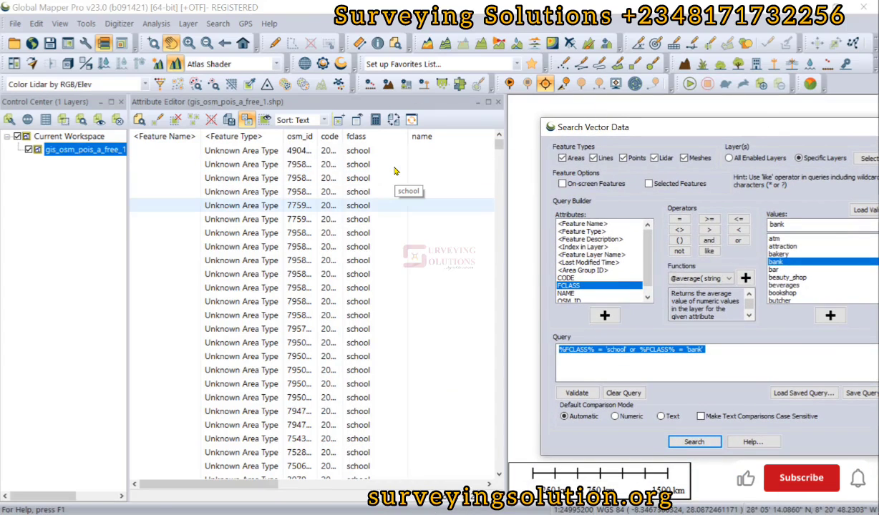
- Maximize the Attribute Editor and check the fclass column of the filtered records for both school and bank
{"action": "scroll", "coordinate": [364, 166], "scroll_direction": "down", "scroll_amount": 10}
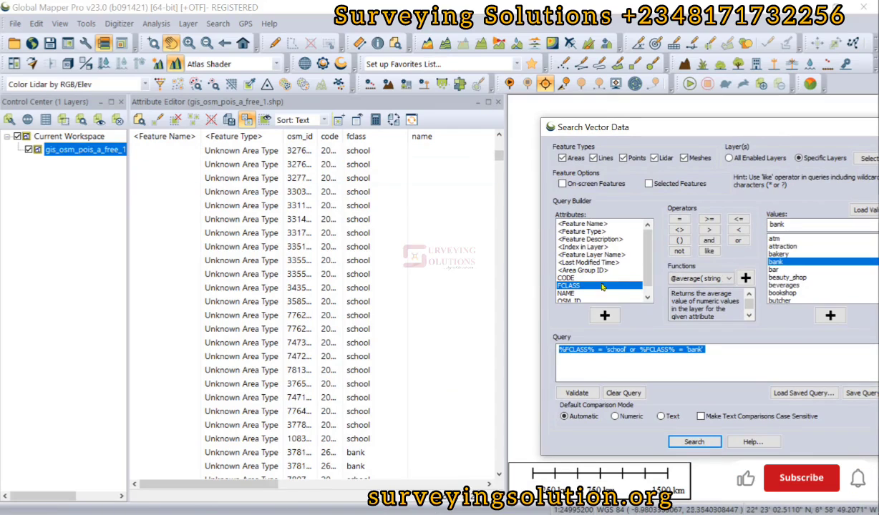
{"action": "double_click", "coordinate": [472, 102]}
{"action": "scroll", "coordinate": [275, 93], "scroll_direction": "down", "scroll_amount": 20}
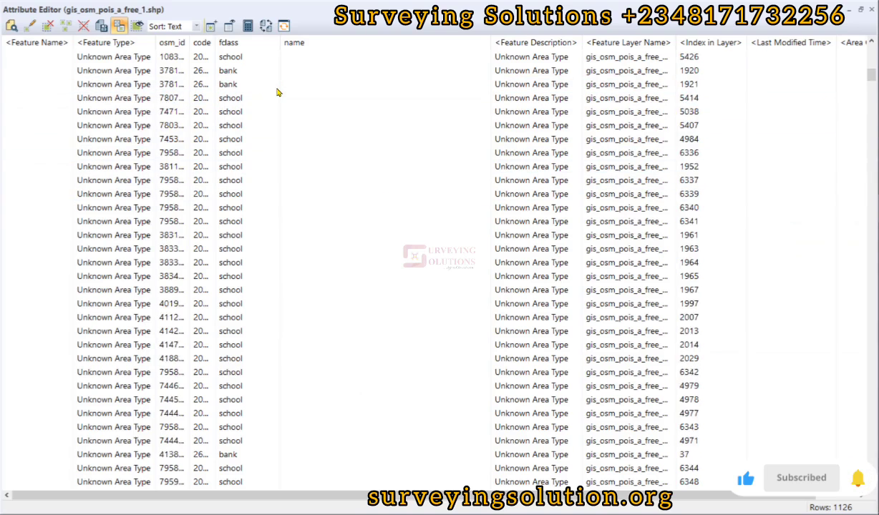
{"action": "scroll", "coordinate": [277, 92], "scroll_direction": "down", "scroll_amount": 15}
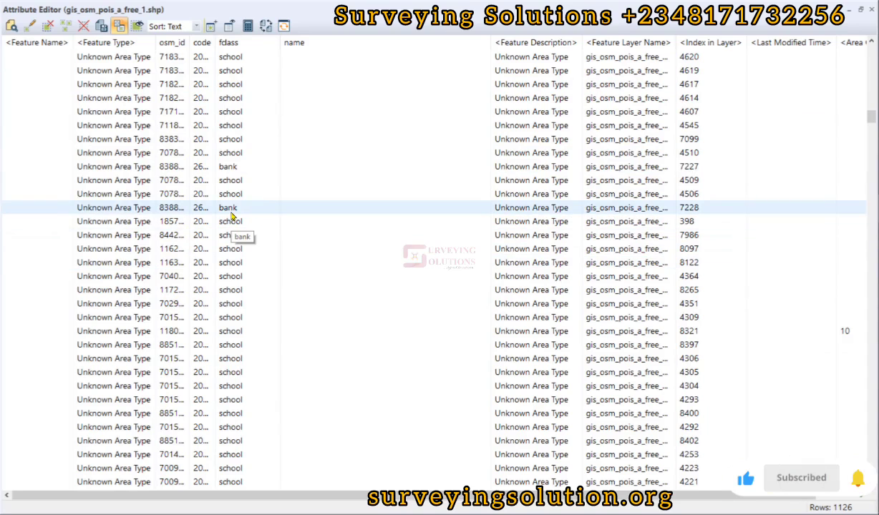
{"action": "left_click", "coordinate": [231, 214]}
{"action": "scroll", "coordinate": [241, 255], "scroll_direction": "down", "scroll_amount": 12}
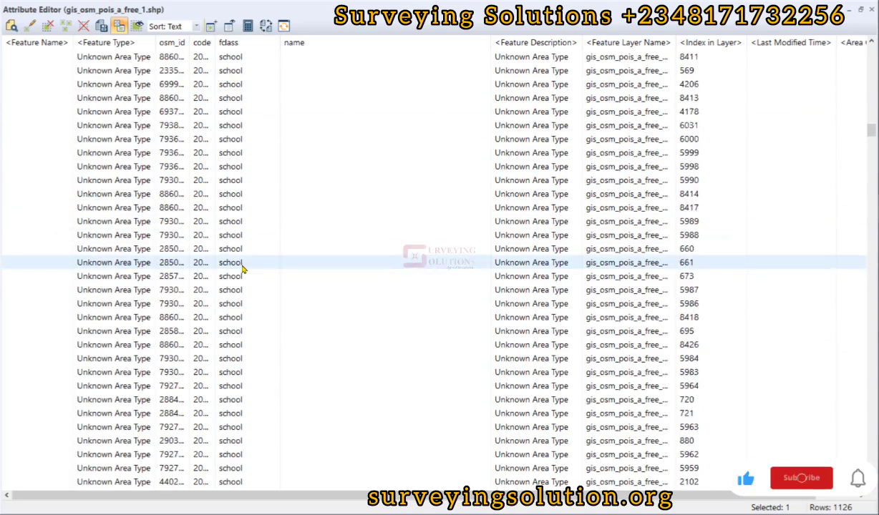
{"action": "scroll", "coordinate": [242, 269], "scroll_direction": "down", "scroll_amount": 15}
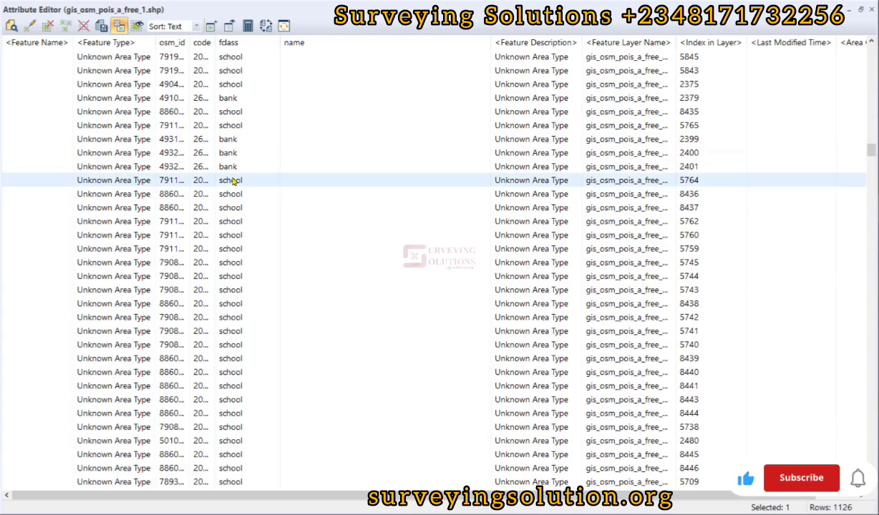
{"action": "scroll", "coordinate": [284, 214], "scroll_direction": "down", "scroll_amount": 12}
{"action": "scroll", "coordinate": [285, 214], "scroll_direction": "down", "scroll_amount": 5}
{"action": "scroll", "coordinate": [344, 189], "scroll_direction": "down", "scroll_amount": 11}
{"action": "scroll", "coordinate": [304, 216], "scroll_direction": "down", "scroll_amount": 20}
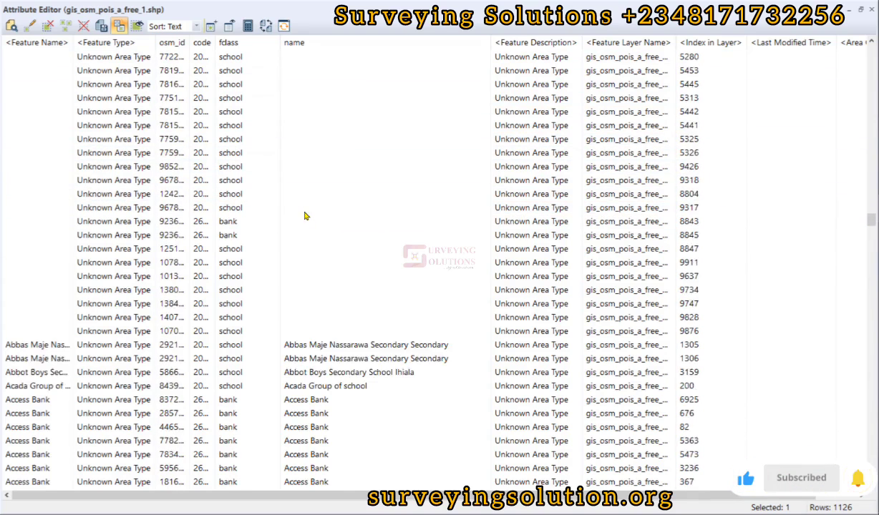
- Read the names of the listed bank and school records, then return the Attribute Editor to its docked size
{"action": "scroll", "coordinate": [304, 215], "scroll_direction": "down", "scroll_amount": 5}
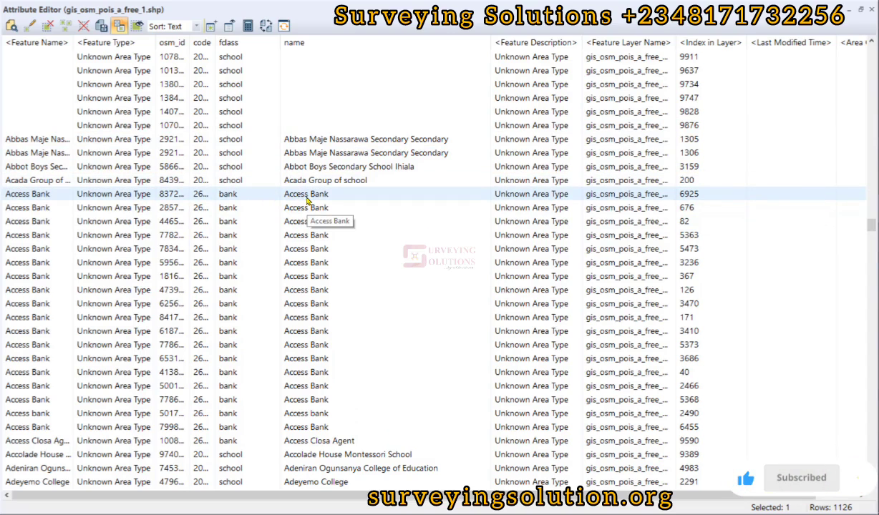
{"action": "scroll", "coordinate": [314, 215], "scroll_direction": "down", "scroll_amount": 6}
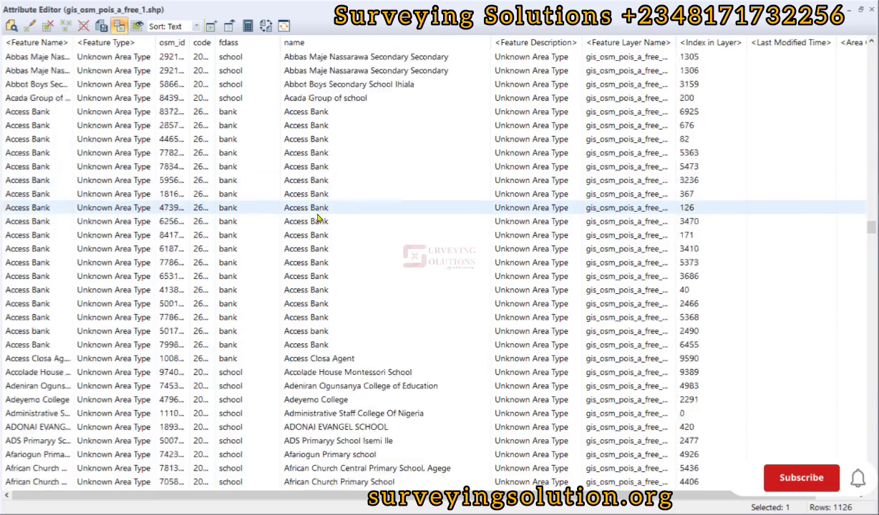
{"action": "scroll", "coordinate": [319, 218], "scroll_direction": "down", "scroll_amount": 7}
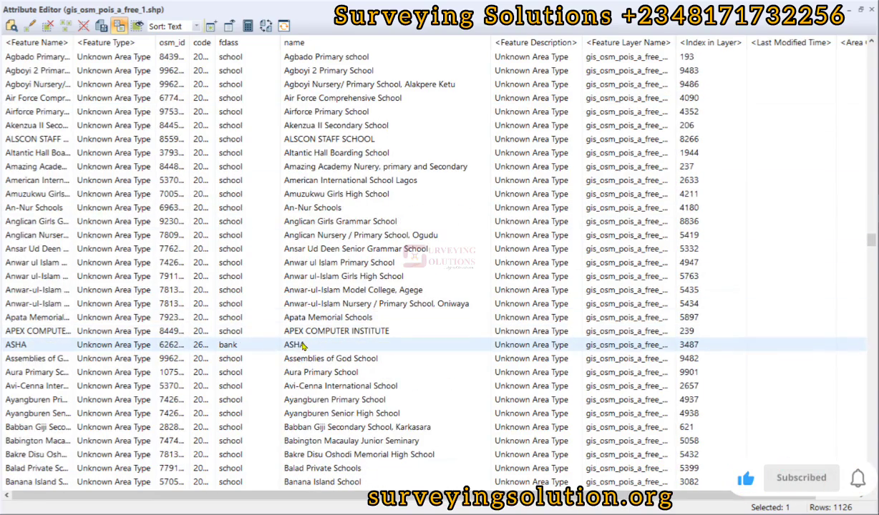
{"action": "scroll", "coordinate": [302, 346], "scroll_direction": "down", "scroll_amount": 5}
{"action": "scroll", "coordinate": [304, 348], "scroll_direction": "down", "scroll_amount": 3}
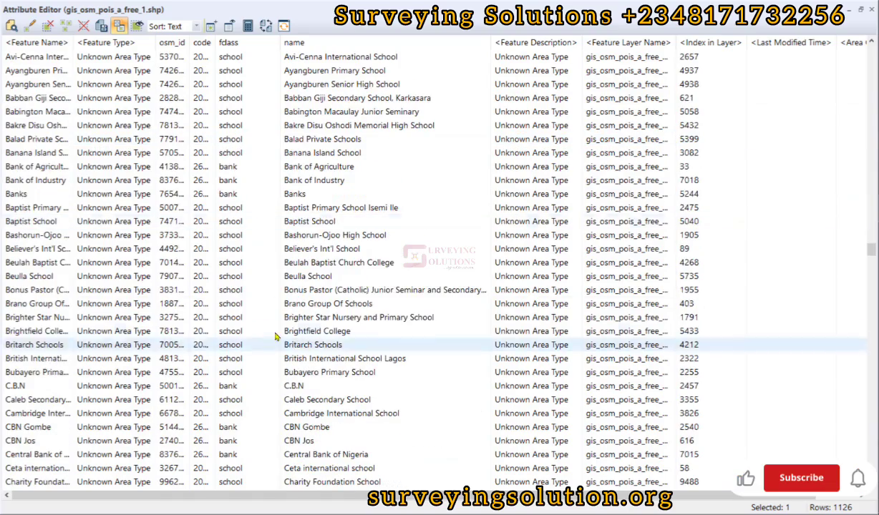
{"action": "scroll", "coordinate": [299, 243], "scroll_direction": "down", "scroll_amount": 12}
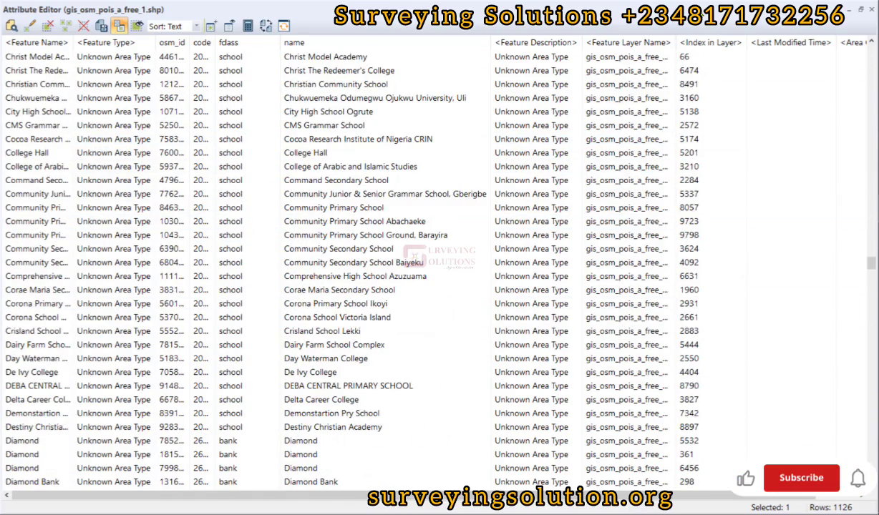
{"action": "double_click", "coordinate": [716, 10]}
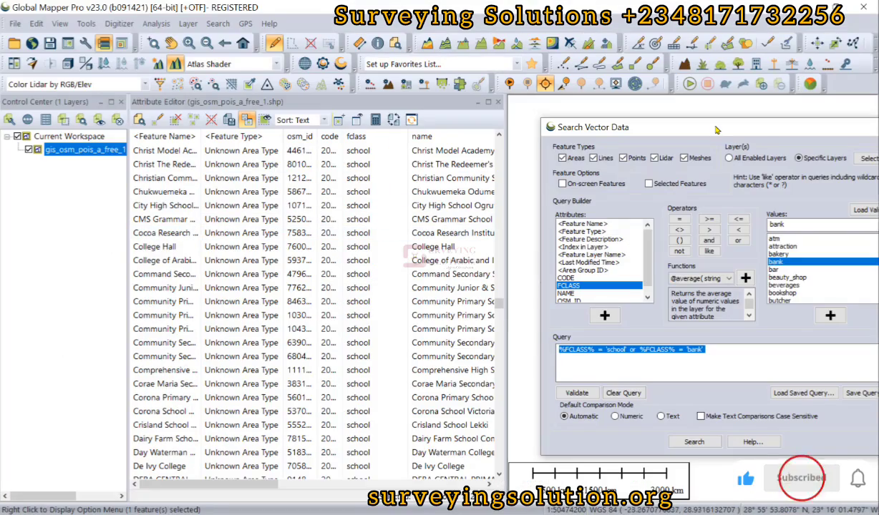
- Reset the attribute table to all features, empty the query and bring the search dialog back into full view
{"action": "left_click_drag", "start_coordinate": [716, 130], "coordinate": [777, 97]}
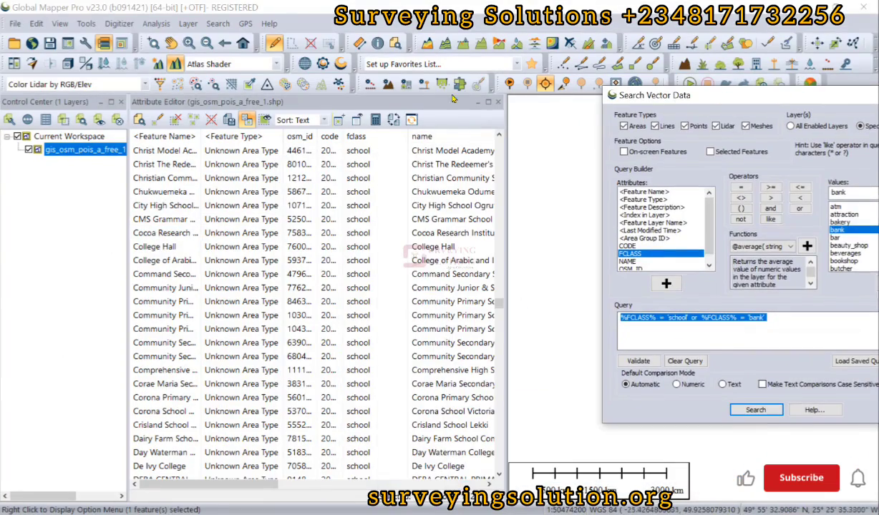
{"action": "left_click", "coordinate": [410, 121]}
{"action": "left_click_drag", "start_coordinate": [708, 94], "coordinate": [343, 87]}
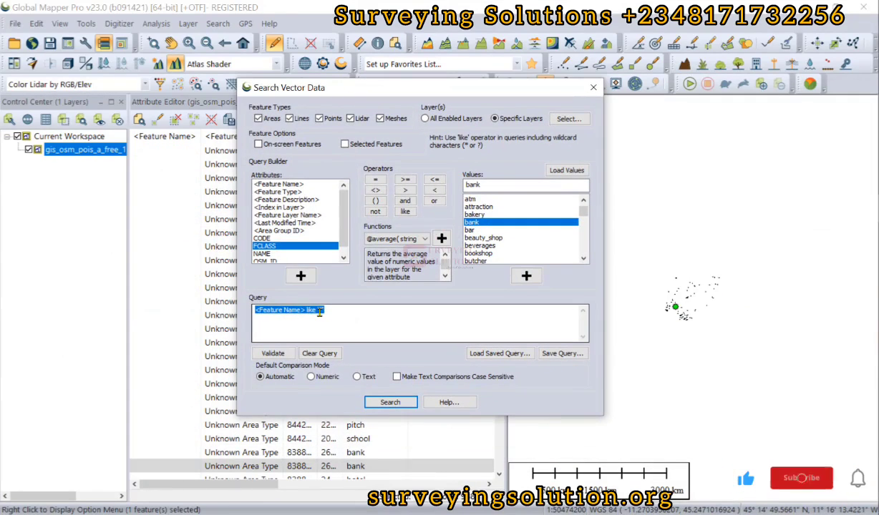
{"action": "left_click", "coordinate": [317, 356]}
{"action": "left_click_drag", "start_coordinate": [467, 89], "coordinate": [552, 144]}
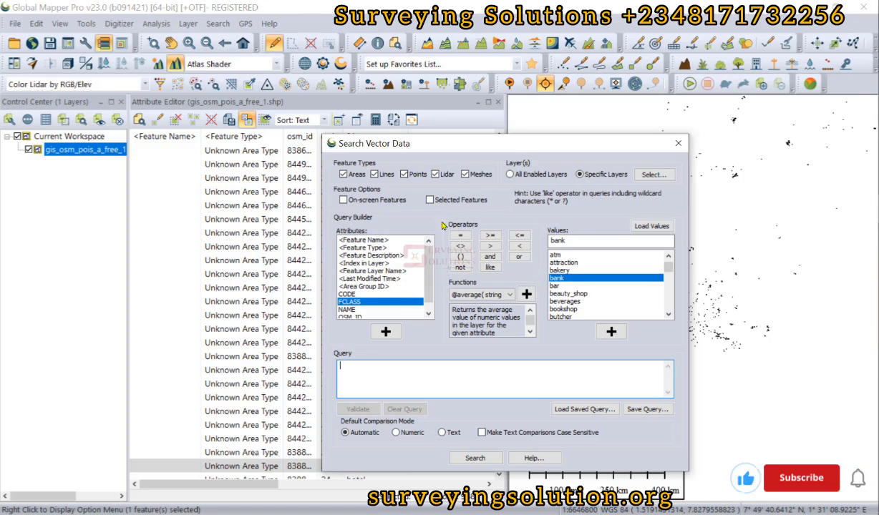
{"action": "left_click_drag", "start_coordinate": [376, 143], "coordinate": [294, 88]}
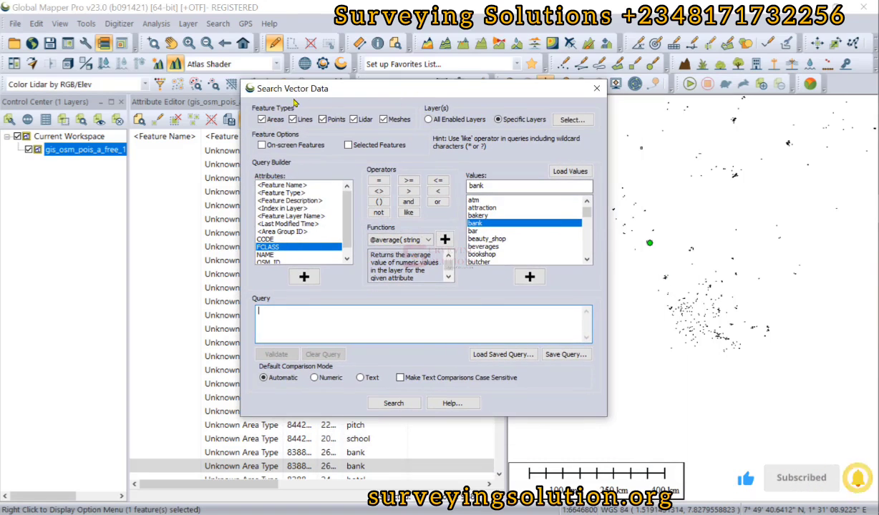
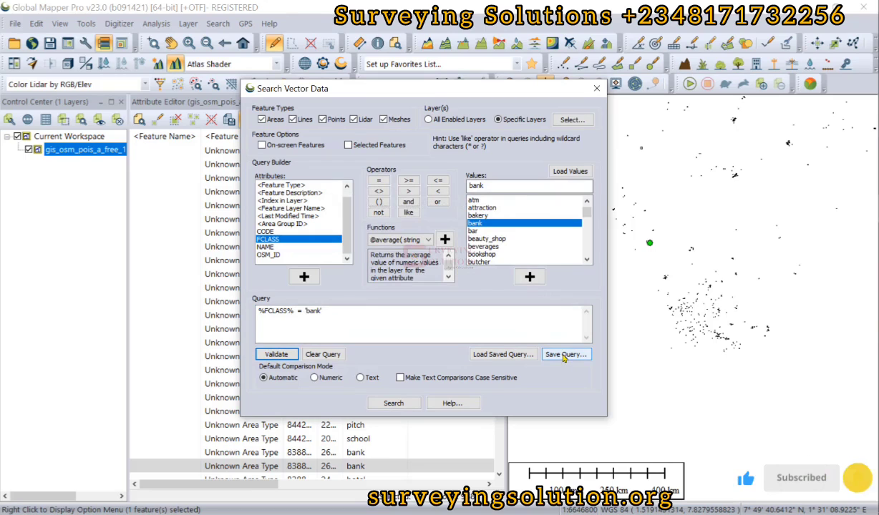
- Save the query %FCLASS% = 'bank' under the name Bank Query and open the list of saved queries
{"action": "left_click", "coordinate": [565, 355]}
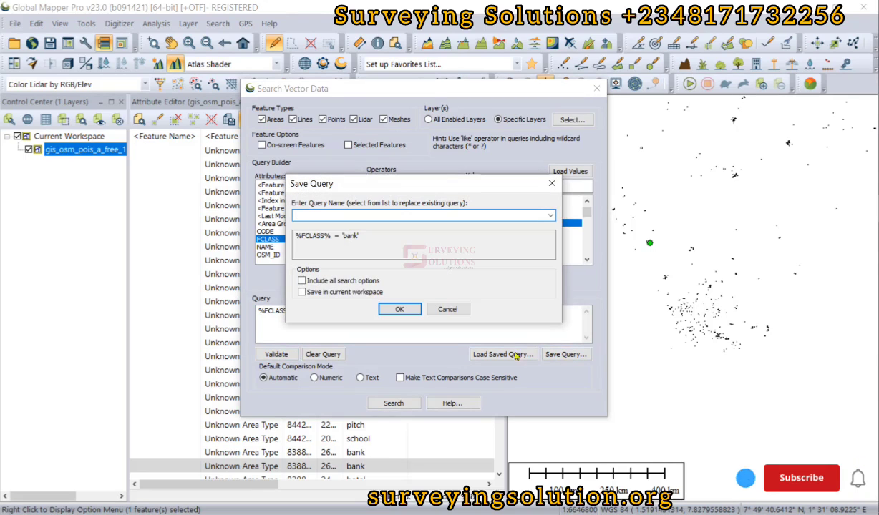
{"action": "type", "text": "Bank Query"}
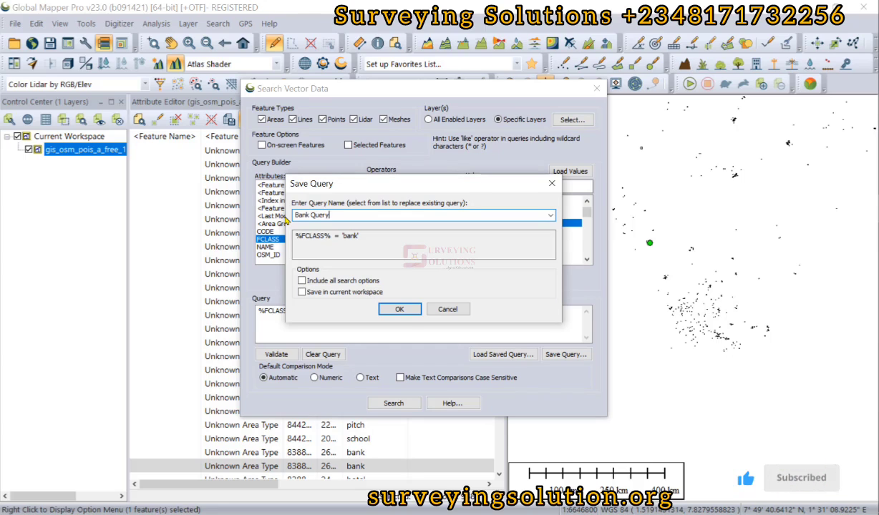
{"action": "left_click", "coordinate": [400, 309]}
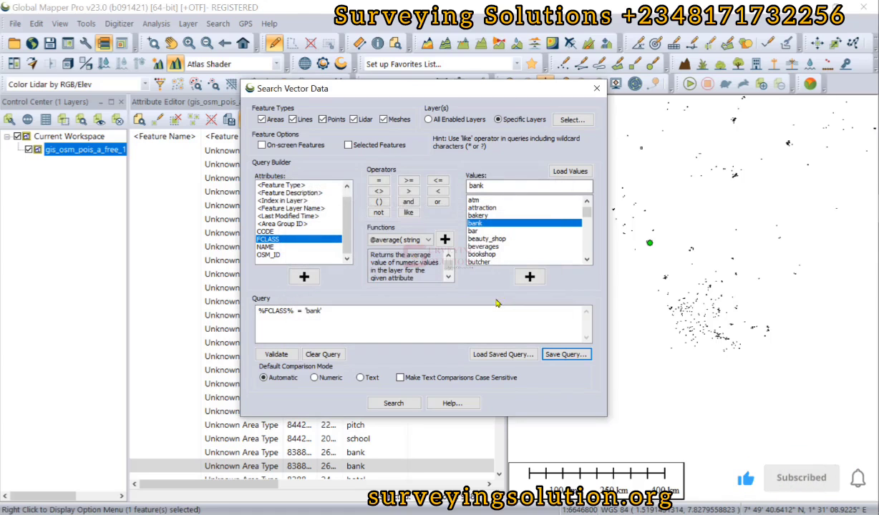
{"action": "left_click", "coordinate": [504, 354]}
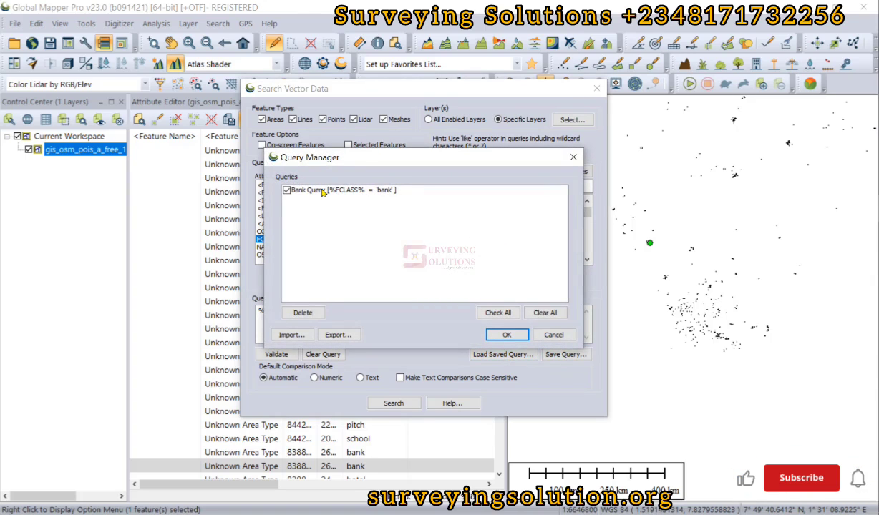
- Delete the saved Bank Query from the list of saved queries and leave the list without loading a query
{"action": "left_click", "coordinate": [327, 191]}
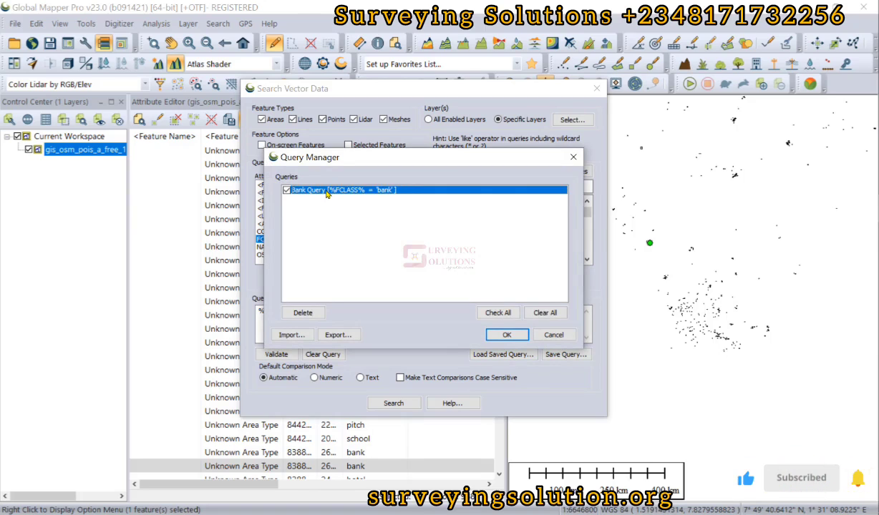
{"action": "left_click", "coordinate": [337, 335]}
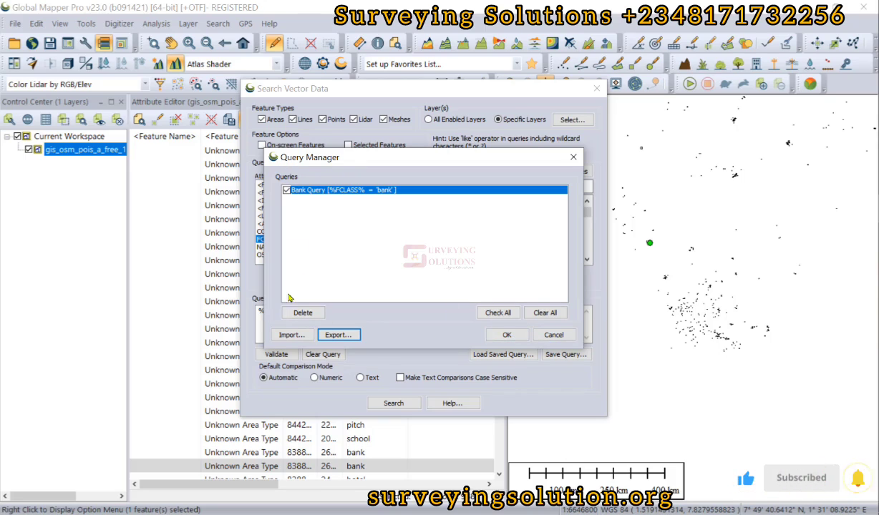
{"action": "left_click", "coordinate": [301, 312]}
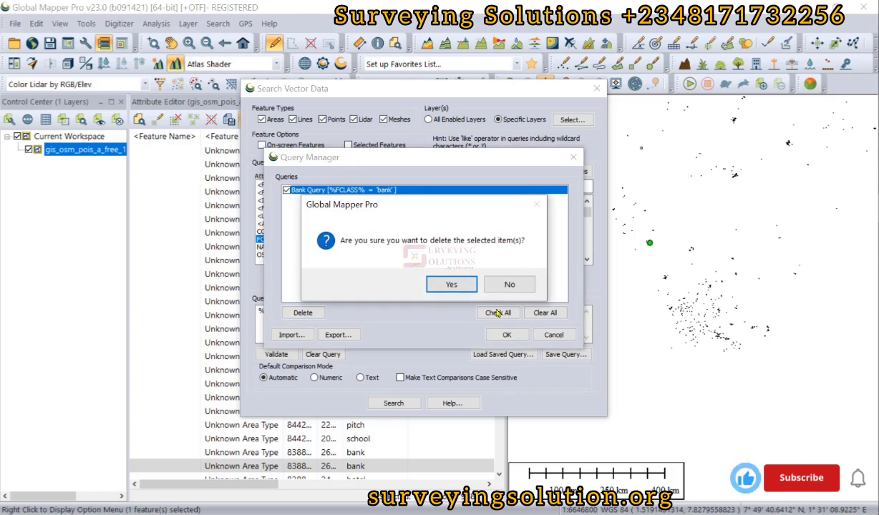
{"action": "left_click", "coordinate": [451, 284]}
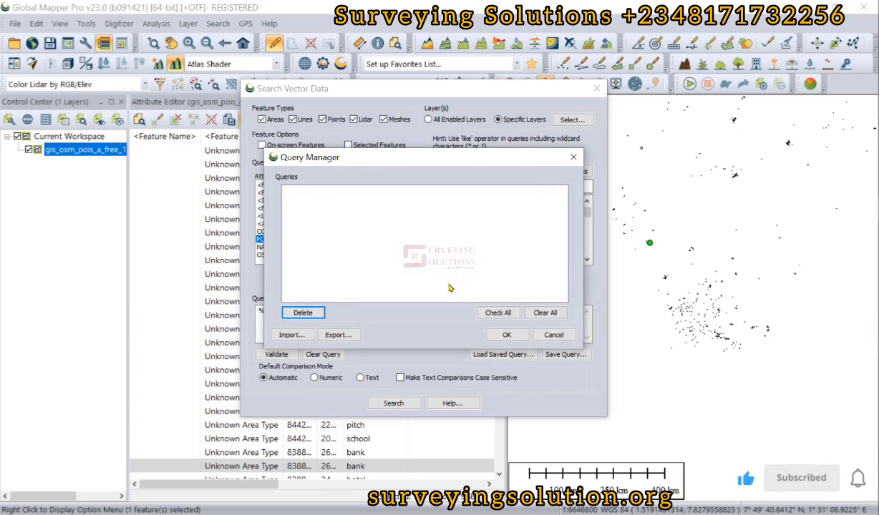
{"action": "left_click", "coordinate": [555, 334]}
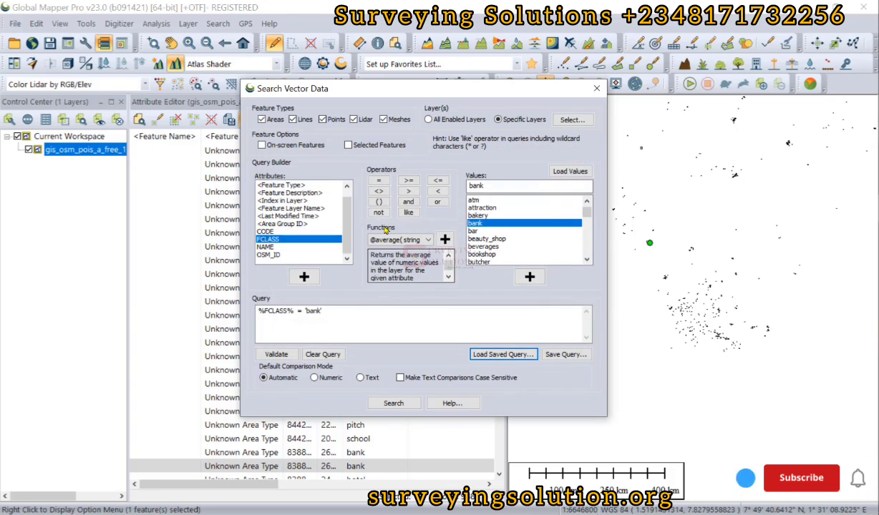
{"action": "left_click_drag", "start_coordinate": [417, 91], "coordinate": [392, 173]}
{"action": "left_click_drag", "start_coordinate": [458, 177], "coordinate": [471, 146]}
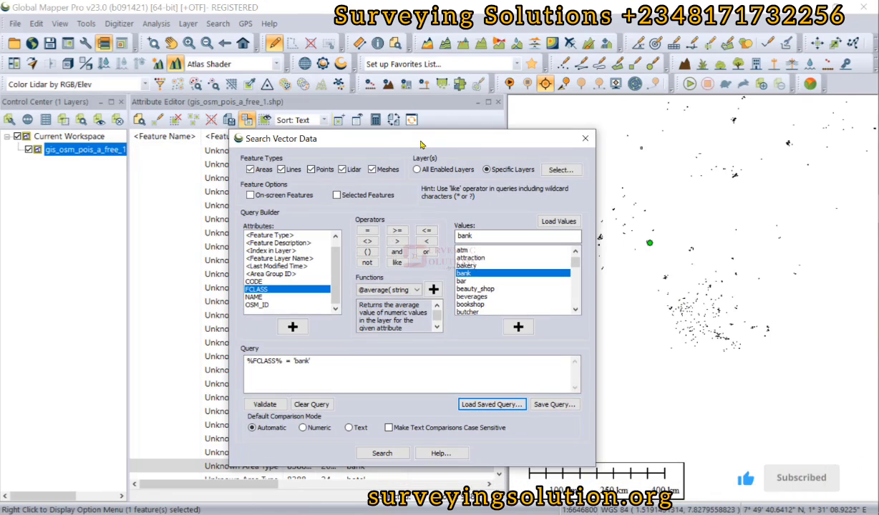
{"action": "left_click_drag", "start_coordinate": [408, 144], "coordinate": [405, 146]}
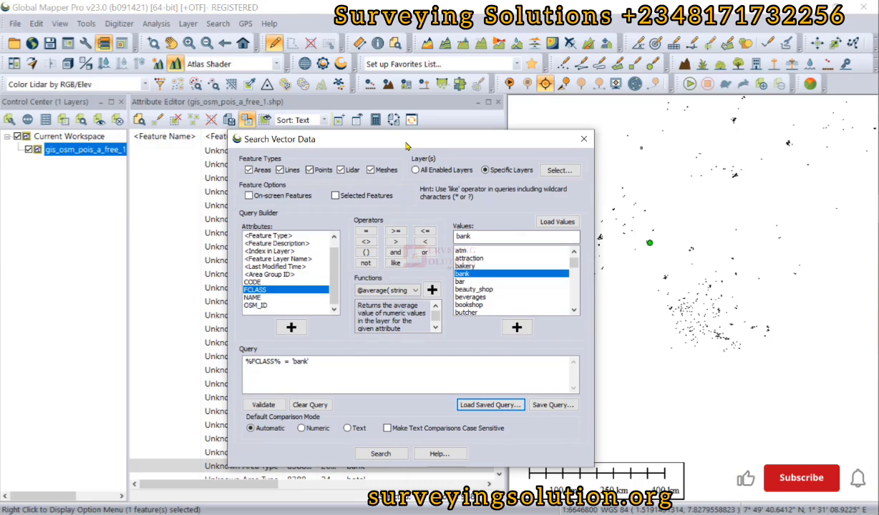
{"action": "left_click_drag", "start_coordinate": [406, 146], "coordinate": [405, 147]}
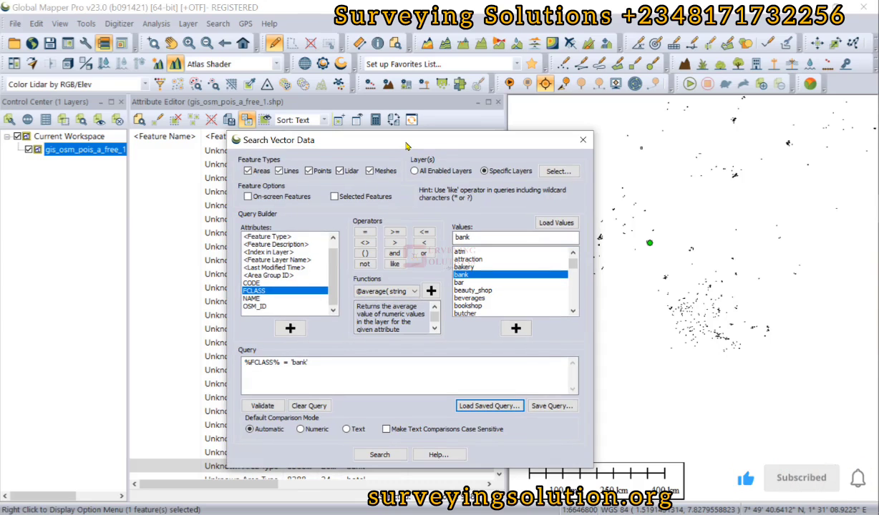